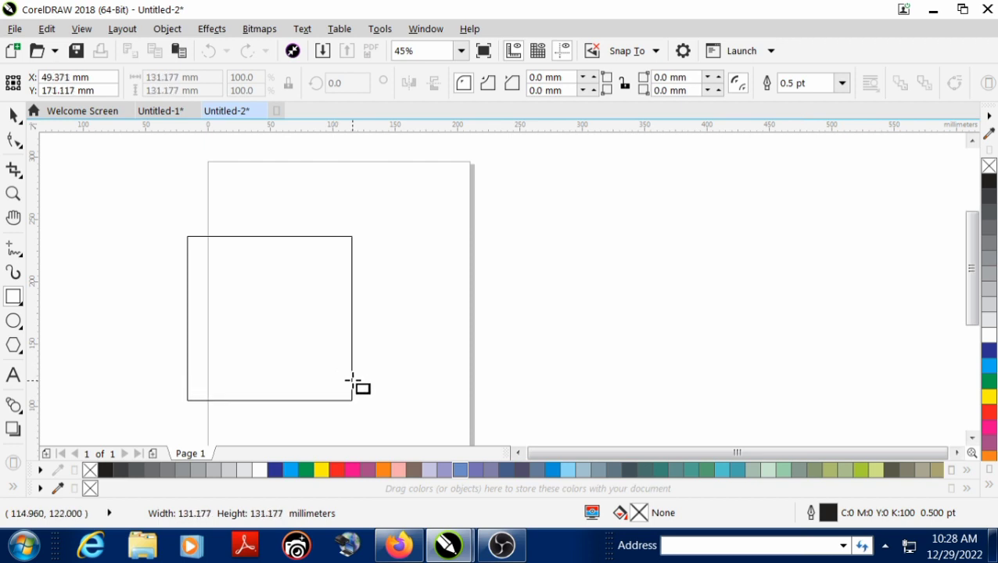
Deselect the drawn square and set the document's units to inches
left_click(14, 116)
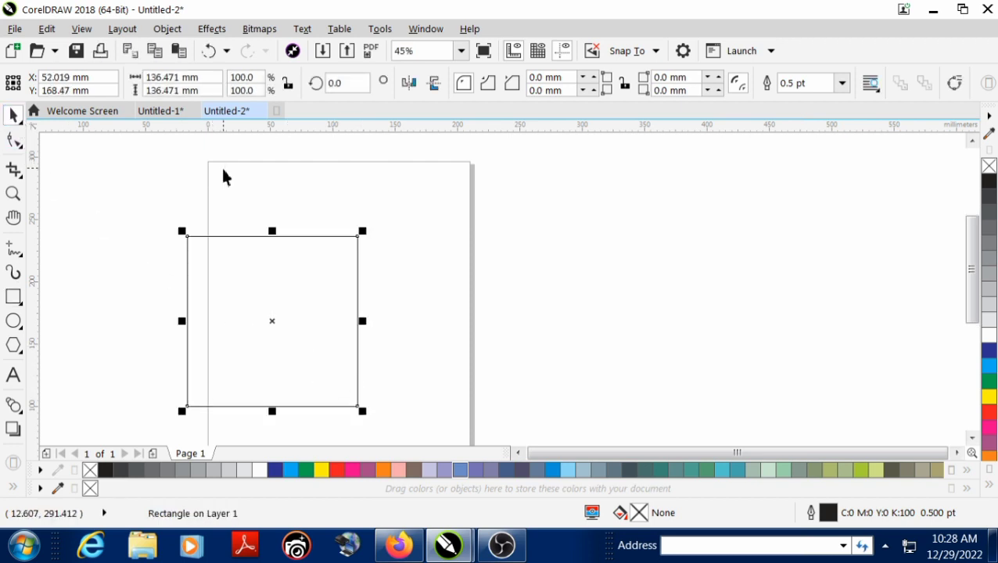
left_click(223, 165)
left_click(426, 86)
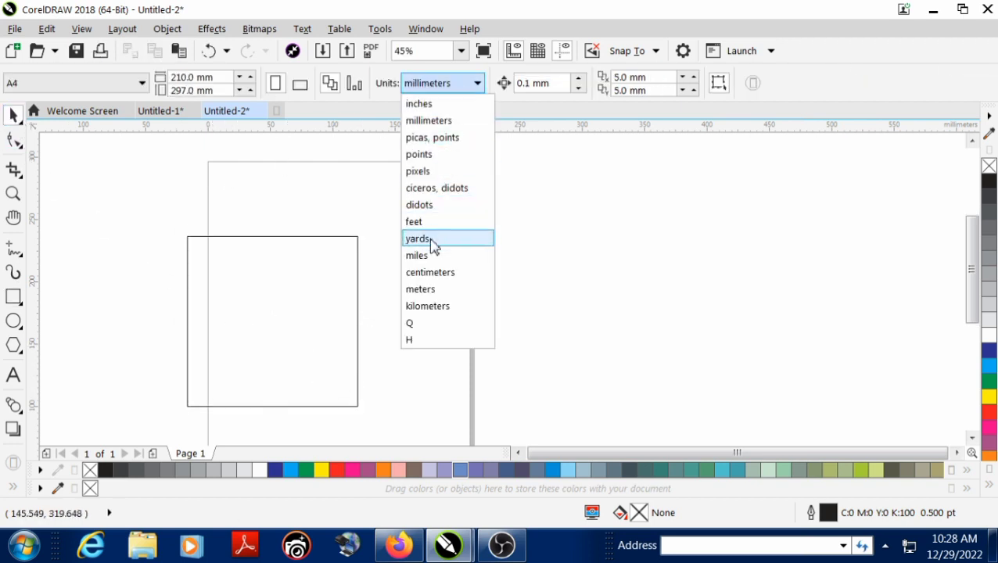
left_click(430, 106)
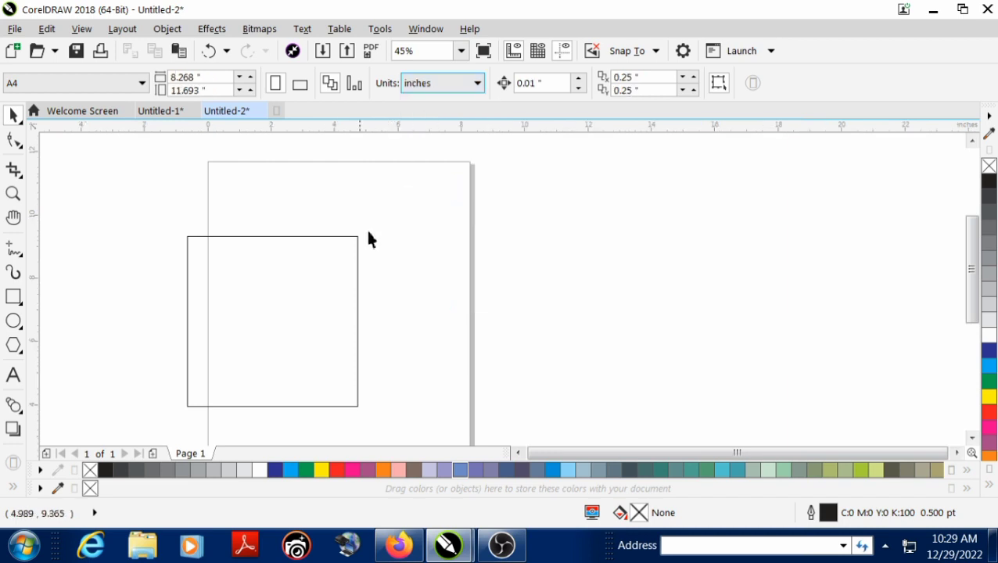
Resize the square to 5 by 5 inches and center it on the page
left_click(326, 290)
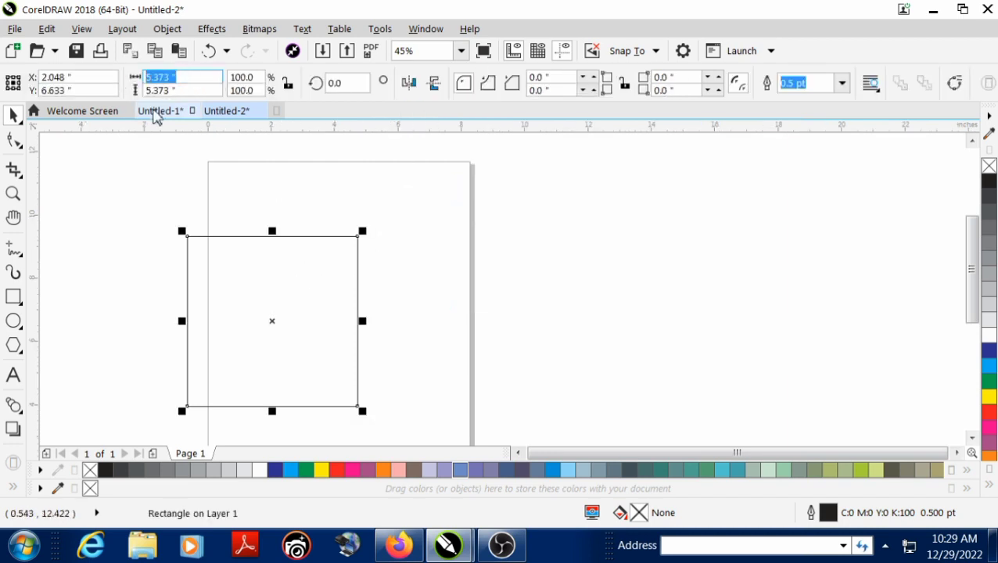
type("5")
key("Tab")
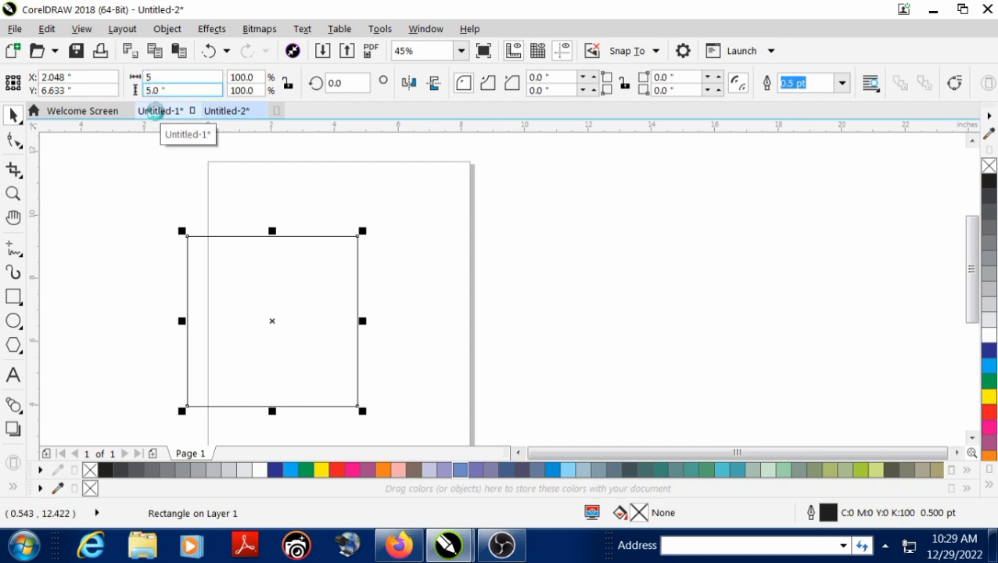
key("Return")
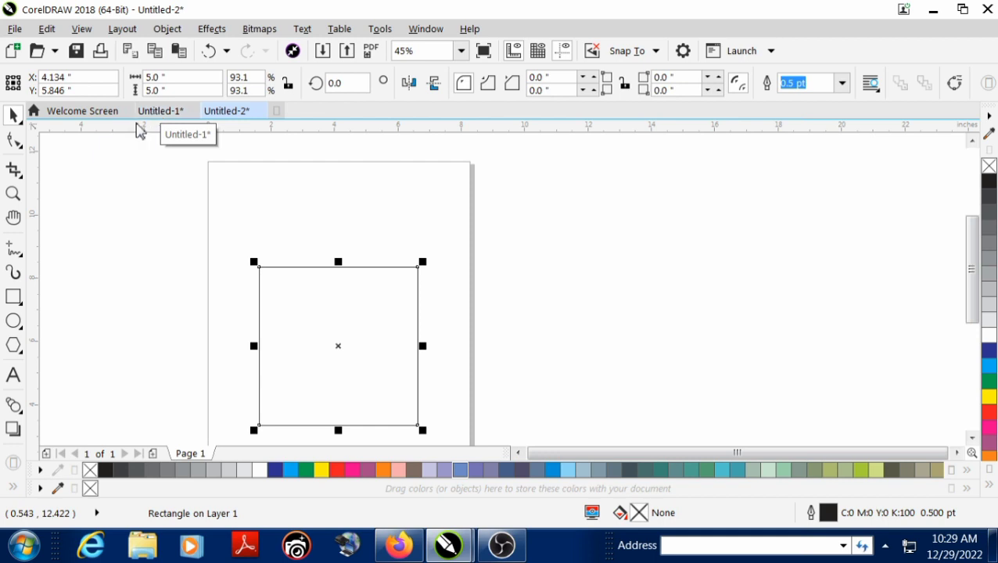
left_click(180, 201)
Fill the square with the rich black palette color (C100 M100 Y100 K100)
scroll(249, 270, "down", 1)
key("F2")
left_click_drag(247, 255, 415, 358)
left_click(426, 377)
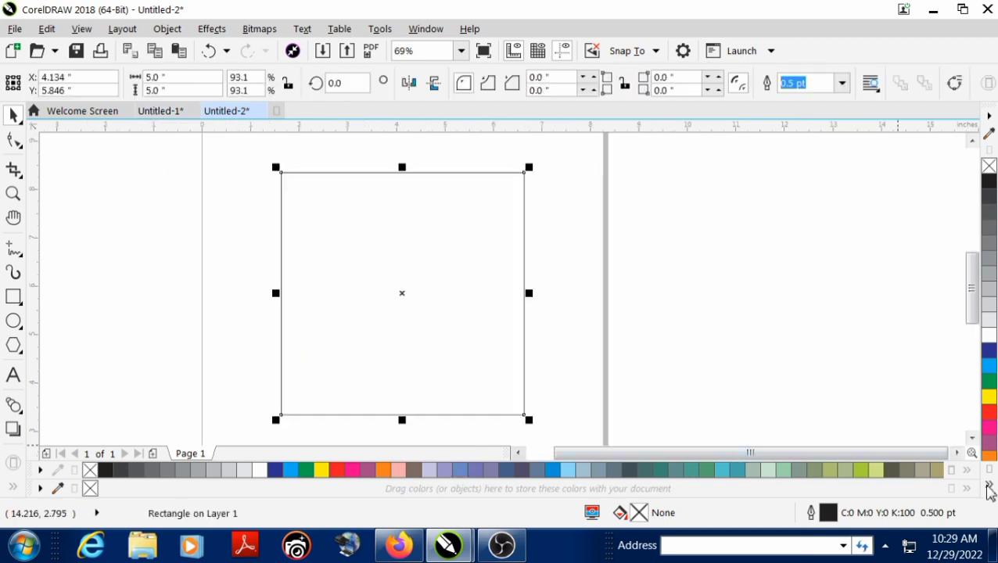
left_click(987, 486)
left_click(973, 485)
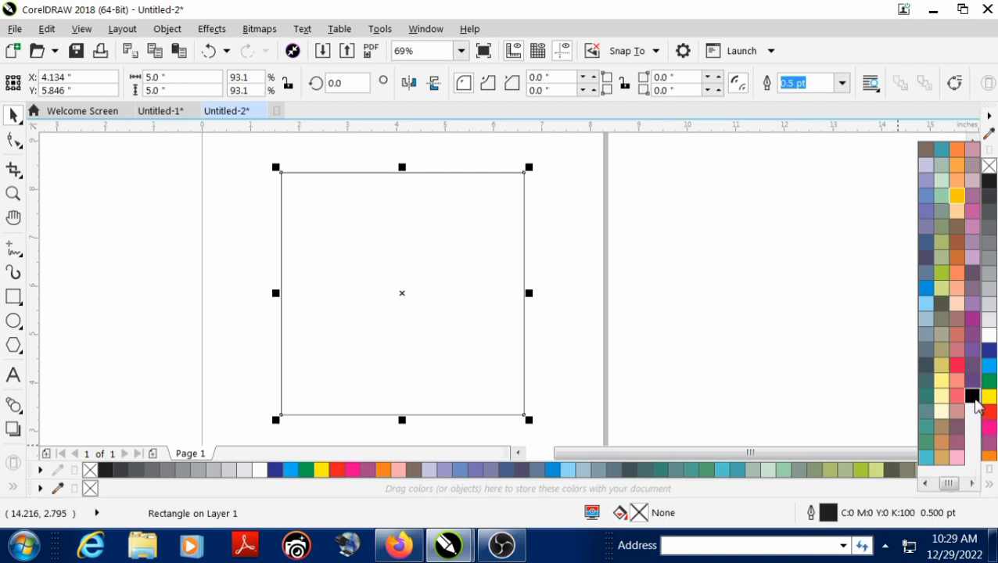
left_click(972, 398)
Remove the outline from the black square
scroll(375, 290, "down", 1)
key("F2")
left_click_drag(301, 195, 692, 342)
left_click(989, 486)
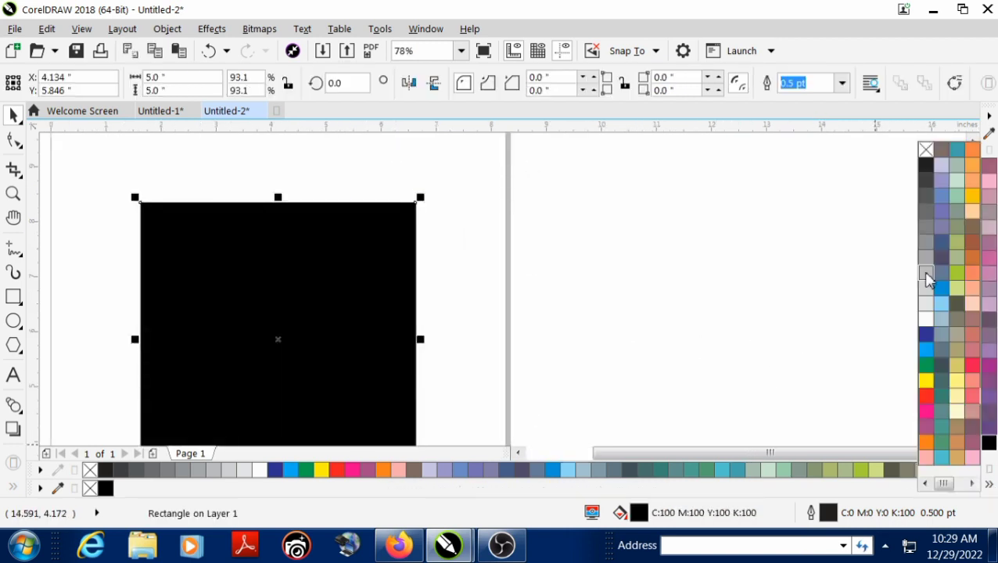
right_click(924, 154)
left_click(644, 205)
Import 23.eps from New folder (3) in Downloads and place it beside the page, about 4.96 by 3.91 inches
right_click(644, 205)
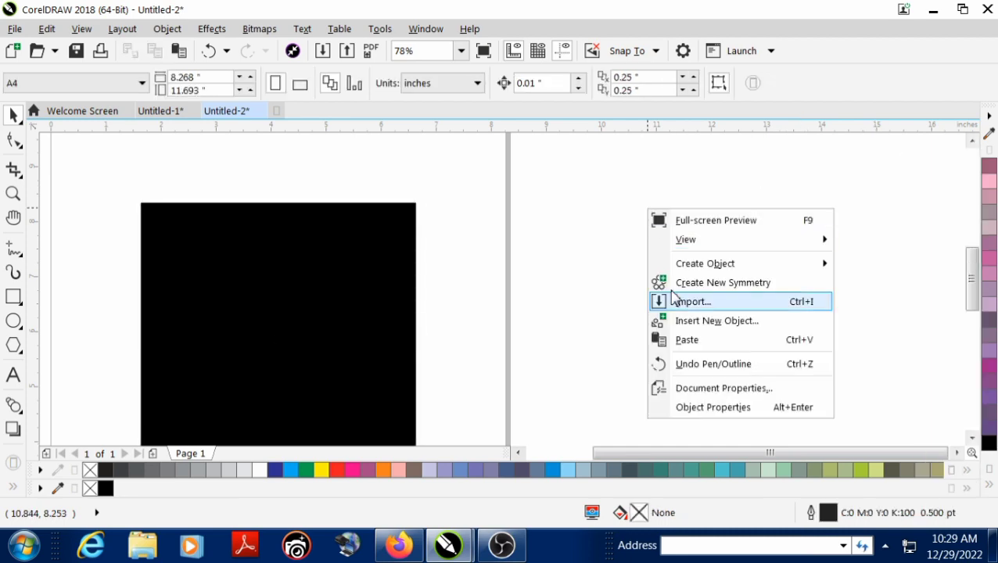
left_click(698, 301)
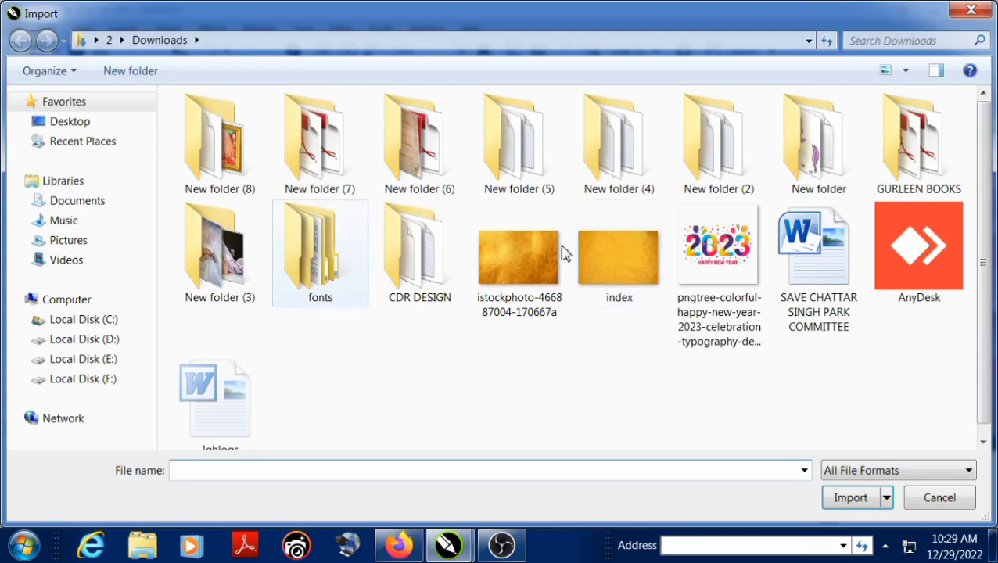
double_click(811, 171)
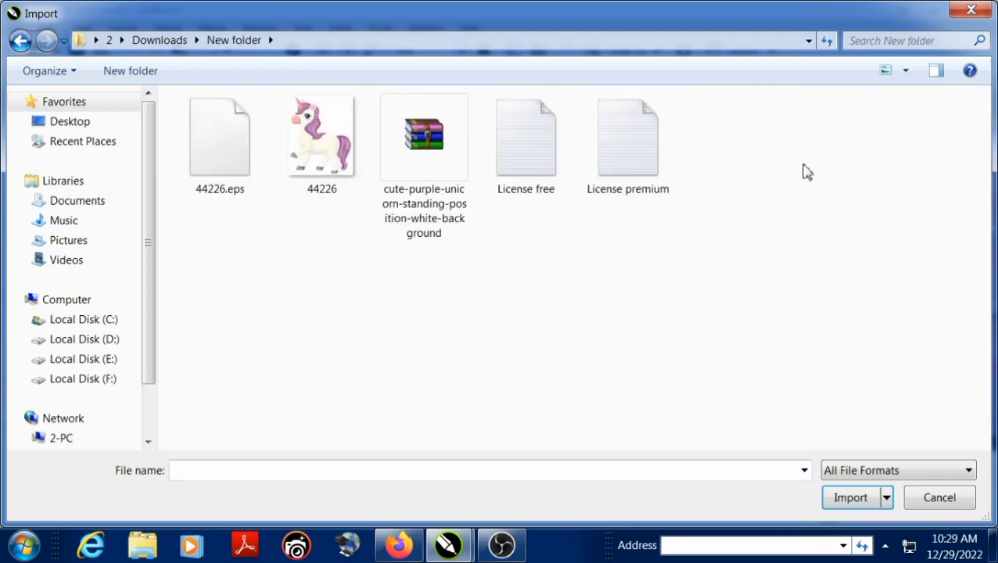
left_click(18, 43)
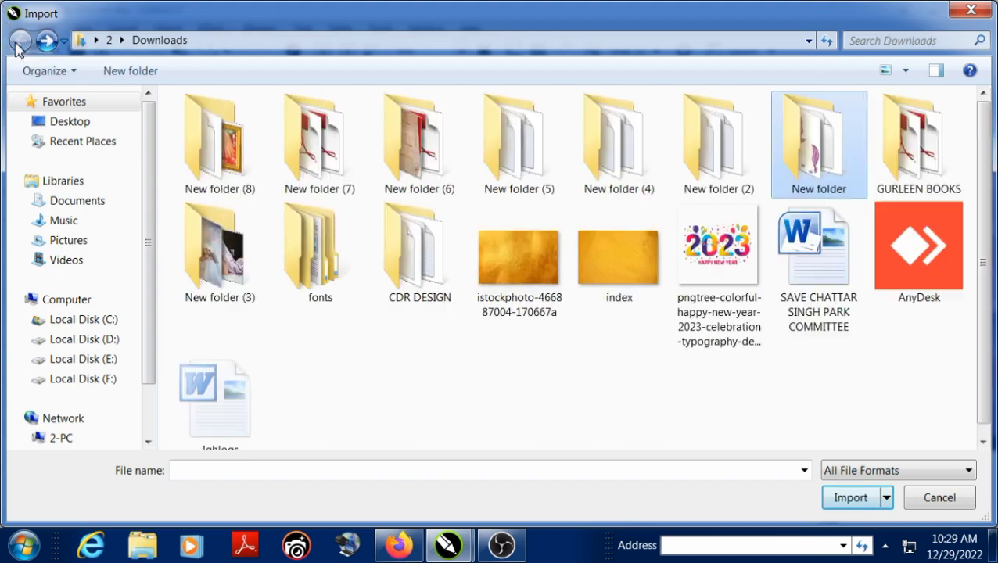
double_click(203, 256)
double_click(229, 155)
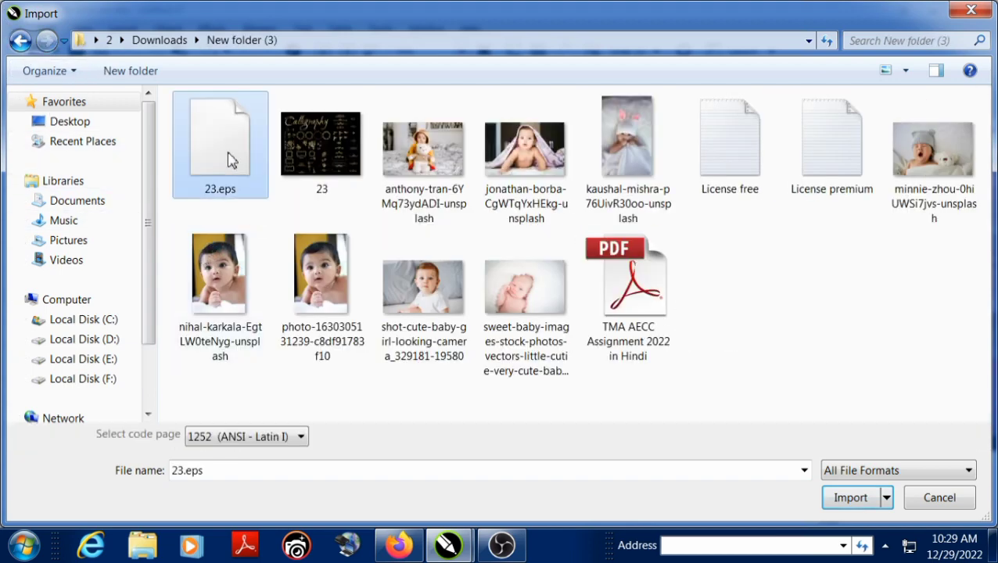
left_click(452, 364)
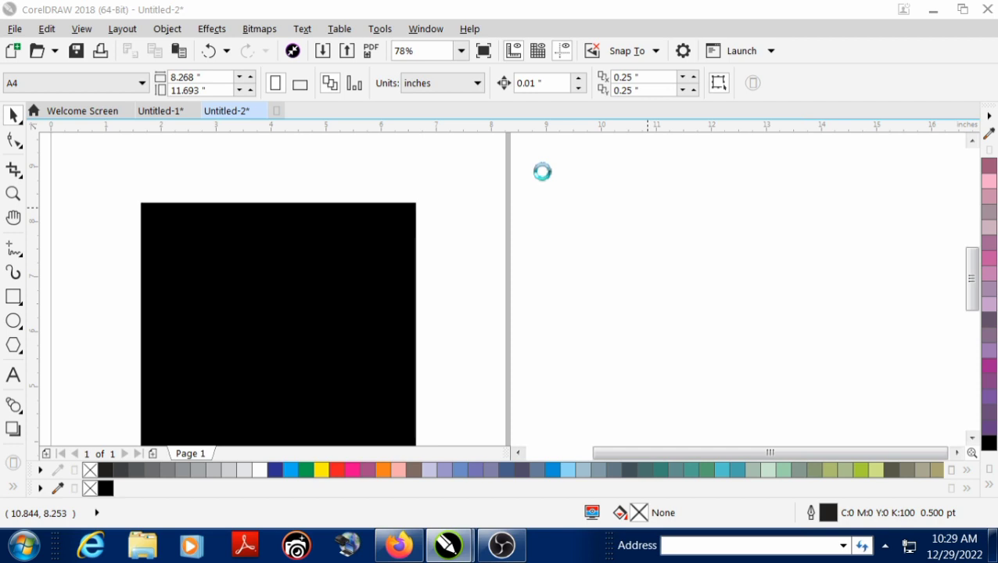
left_click_drag(542, 171, 893, 382)
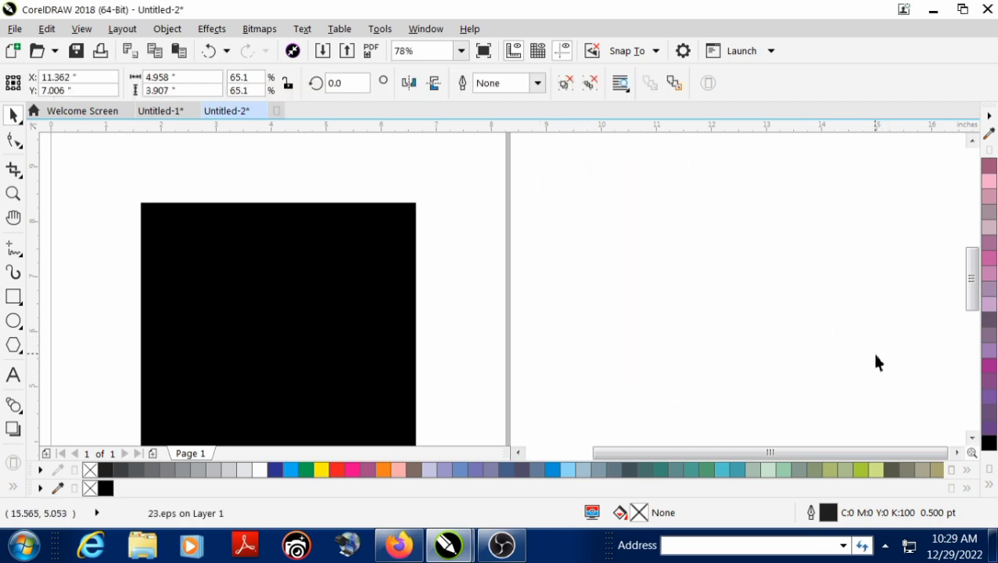
left_click(874, 357)
Ungroup the imported ornament sheet and move a row of ornaments, including the flowered corner, onto the blank area beside it
scroll(574, 302, "down", 1)
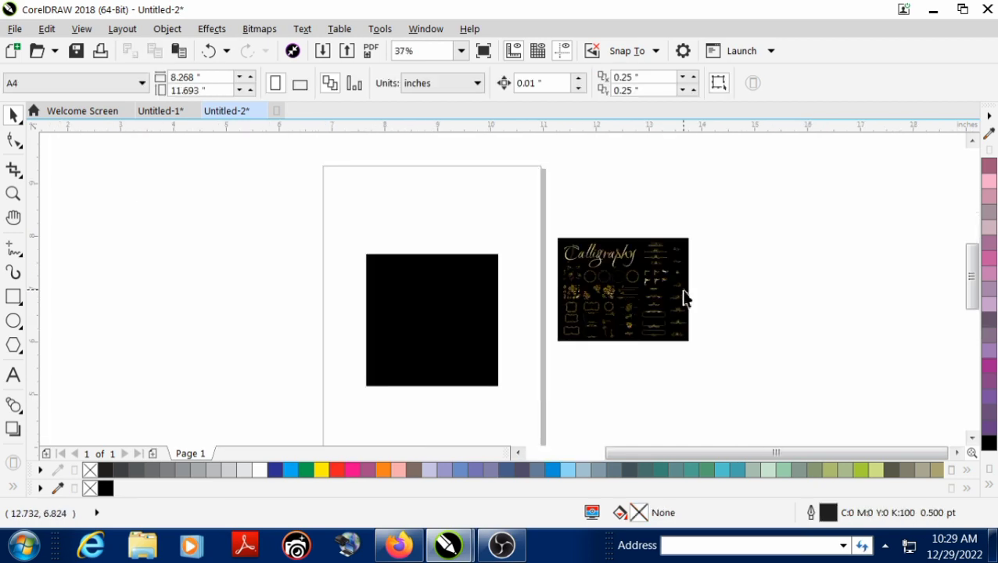
scroll(683, 295, "up", 2)
scroll(620, 225, "up", 1)
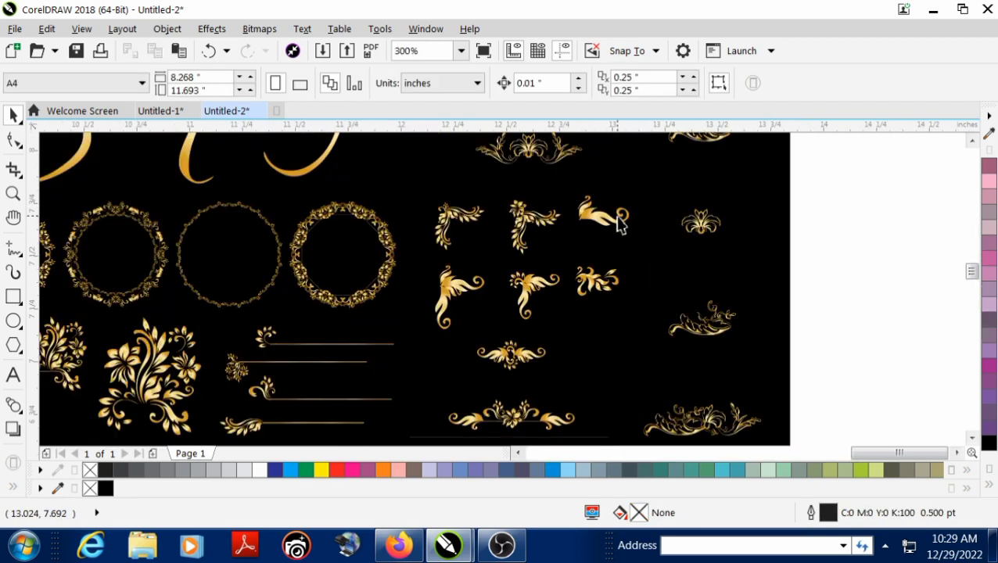
scroll(618, 225, "up", 1)
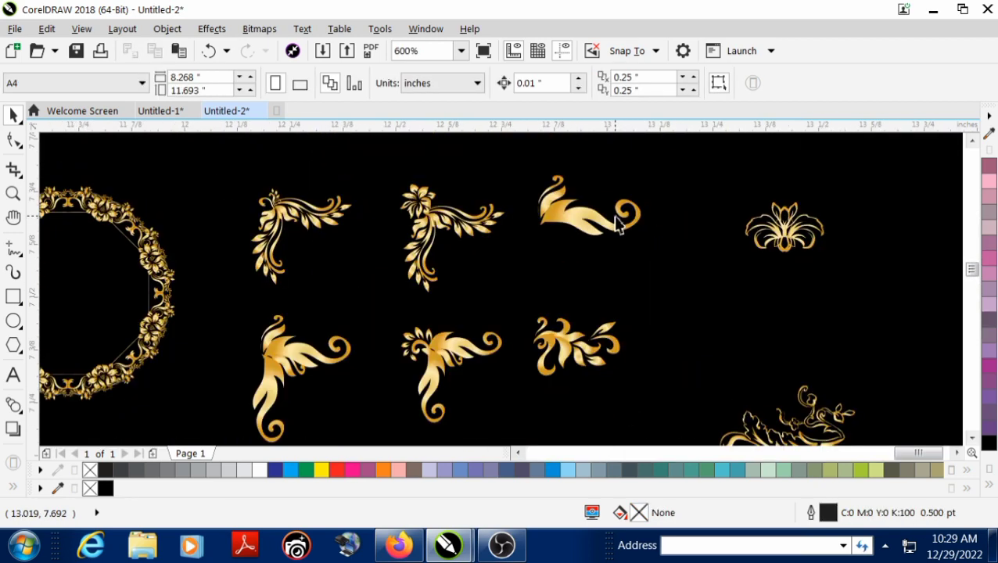
left_click(436, 245)
scroll(438, 241, "down", 2)
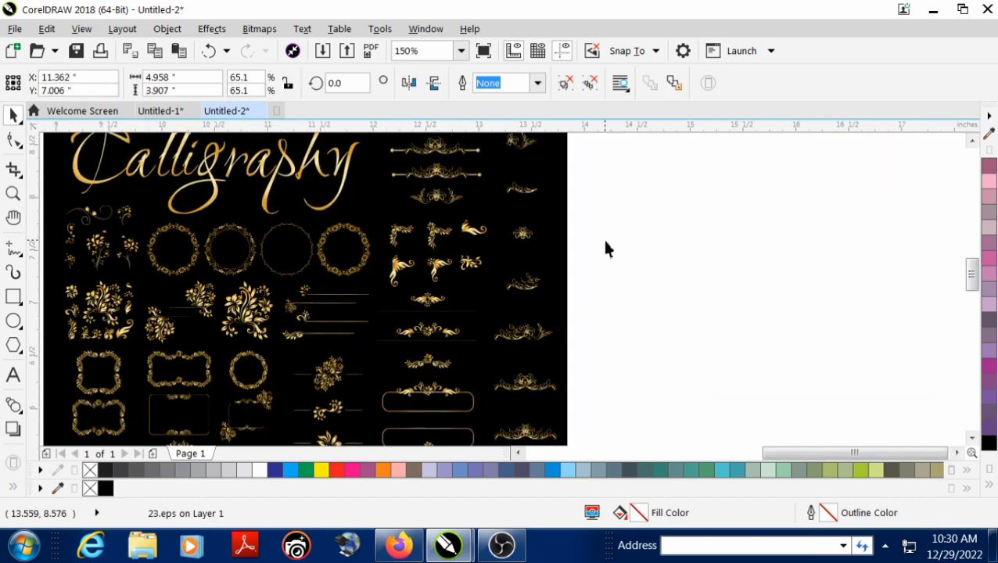
left_click_drag(596, 208, 385, 265)
left_click_drag(434, 232, 649, 284)
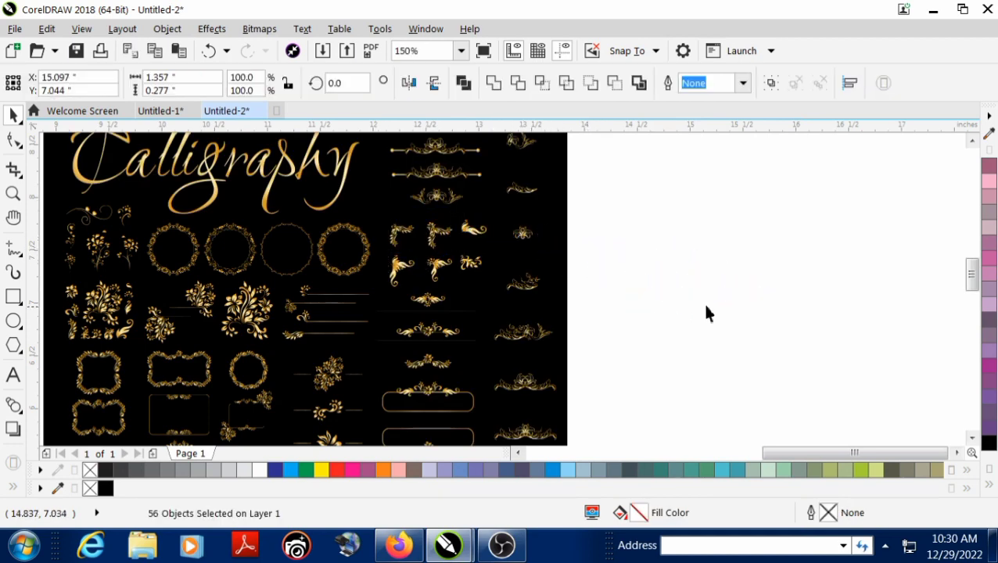
Delete the extra ornaments on the blank area, keeping only the corner ornament with the flower
scroll(704, 305, "up", 3)
left_click_drag(236, 207, 470, 362)
key("Delete")
scroll(608, 270, "down", 2)
left_click_drag(602, 229, 702, 303)
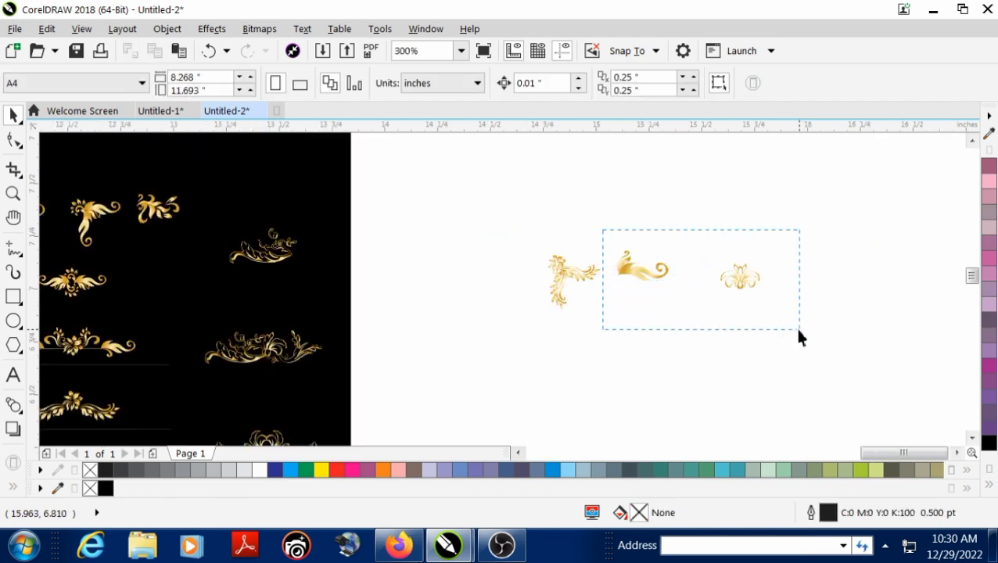
left_click_drag(799, 336, 800, 337)
key("Delete")
scroll(391, 249, "down", 2)
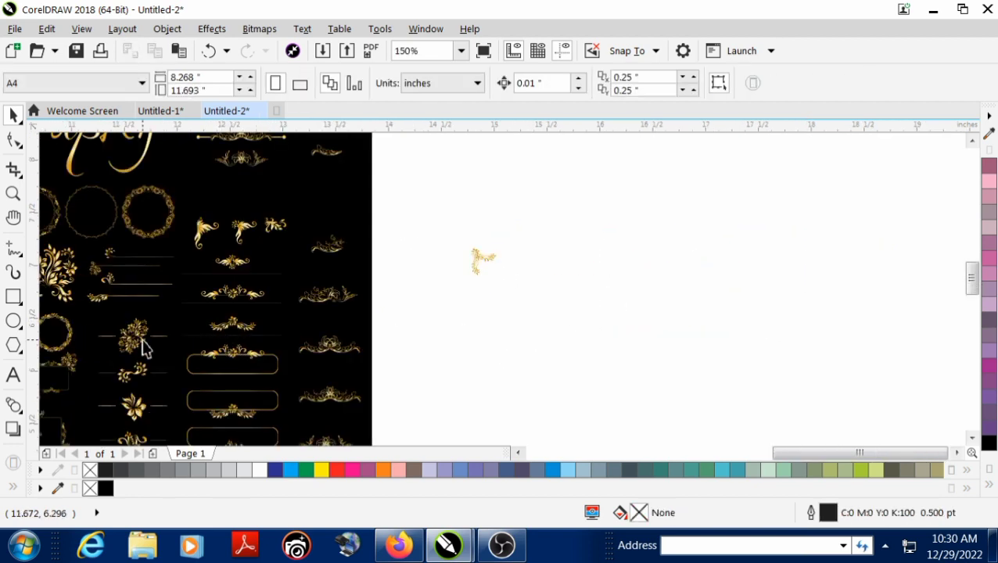
Move a thin horizontal gold line, about 0.48 inches long, out of the ornament sheet to below the kept corner ornament
scroll(144, 346, "up", 2)
left_click_drag(144, 253, 792, 263)
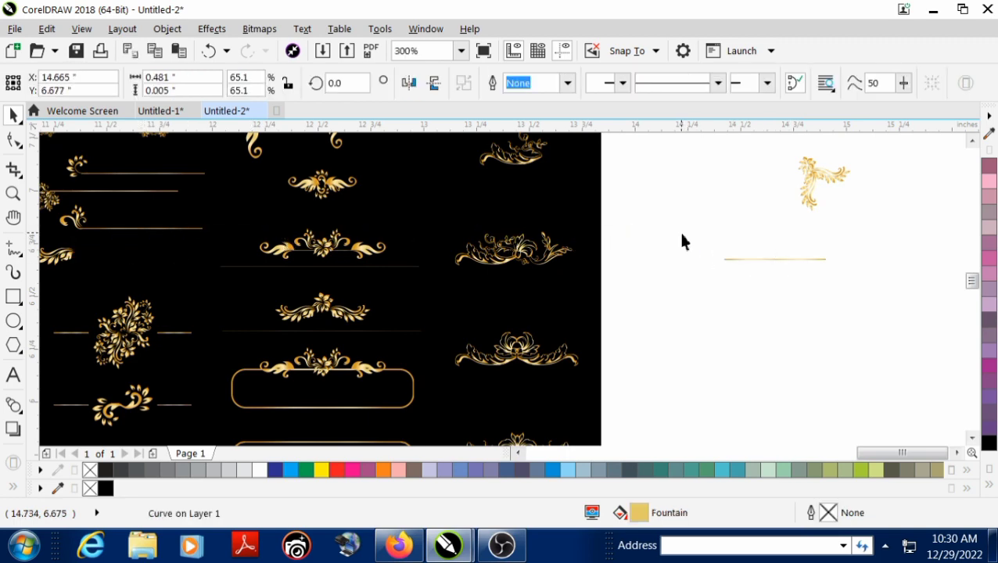
key("Escape")
Delete the rest of the ornament sheet and bring the kept corner ornament and gold line, enlarged, close to the page
scroll(508, 259, "down", 2)
scroll(395, 280, "down", 2)
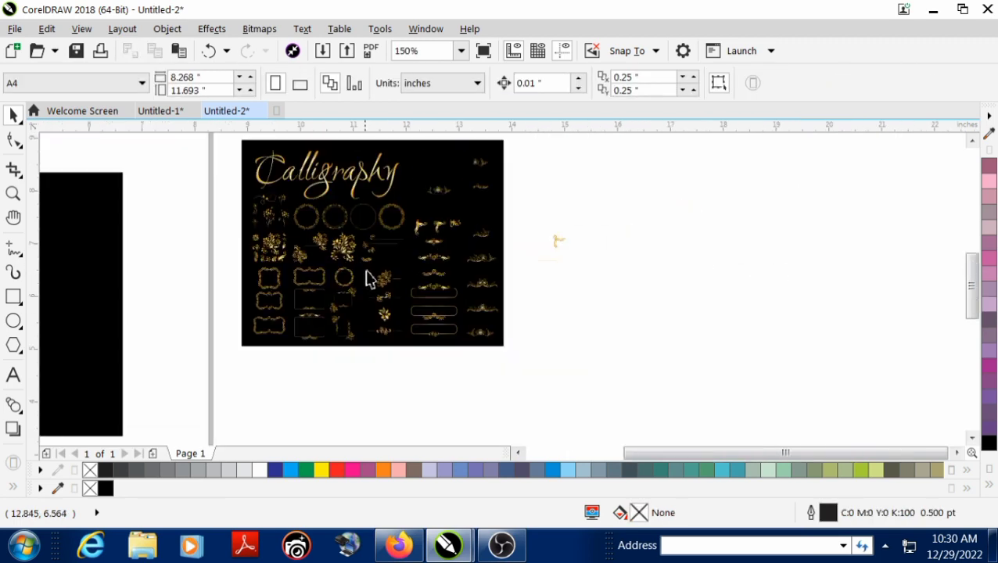
left_click_drag(229, 149, 539, 384)
key("Delete")
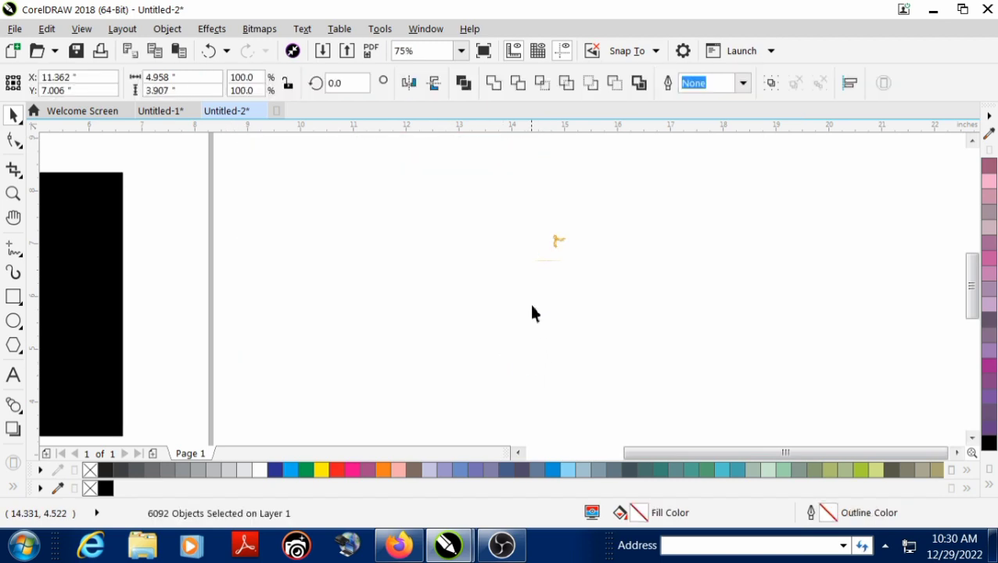
mouse_move(577, 229)
left_mouse_down()
mouse_move(531, 267)
mouse_move(216, 236)
mouse_move(182, 255)
mouse_move(208, 279)
mouse_move(257, 274)
left_mouse_up()
left_click(382, 235)
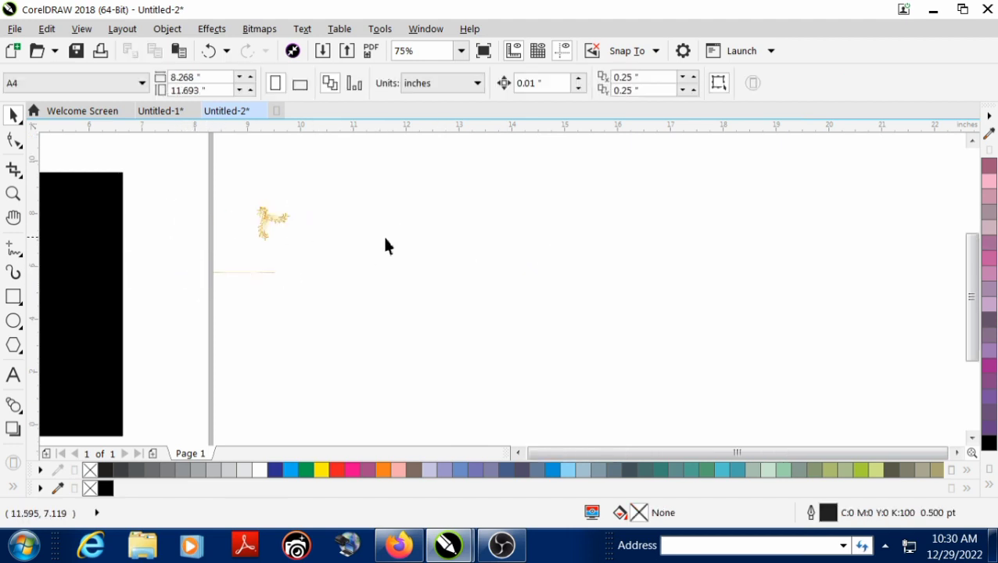
Group the pieces of the corner ornament and move the group onto the black square's upper-left corner
scroll(384, 236, "down", 1)
key("F2")
mouse_move(98, 190)
left_mouse_down()
mouse_move(160, 219)
mouse_move(436, 287)
left_mouse_up()
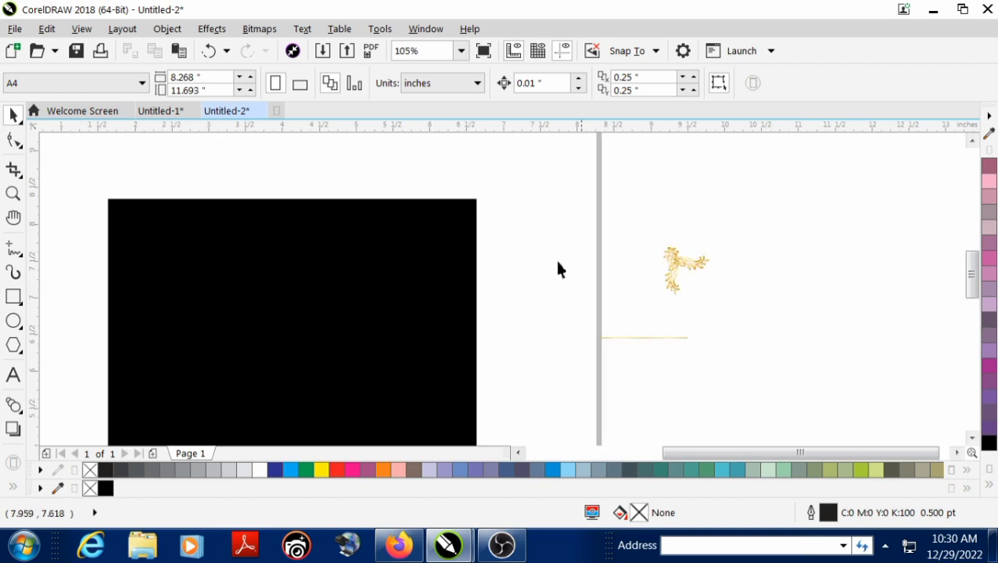
left_click_drag(757, 294, 757, 303)
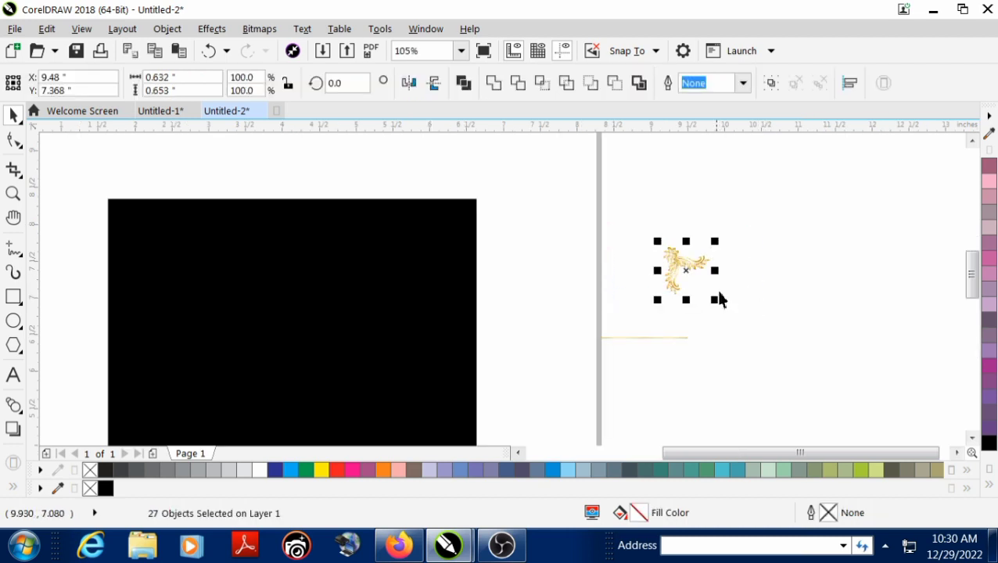
key("ctrl+g")
left_click_drag(669, 246, 145, 227)
scroll(146, 227, "up", 3)
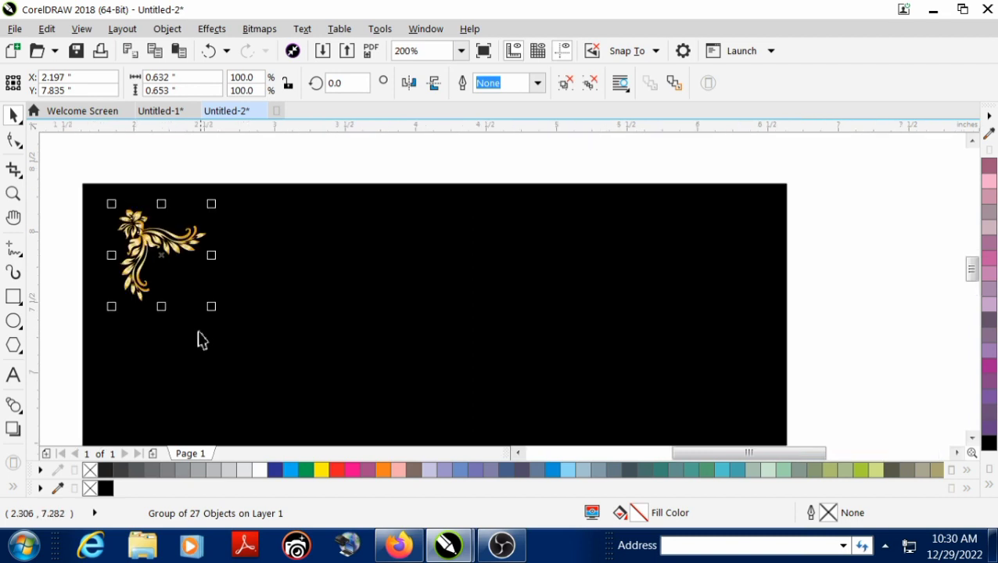
Enlarge the corner ornament and adjust its position inside the black square's upper-left corner
left_click_drag(211, 307, 233, 329)
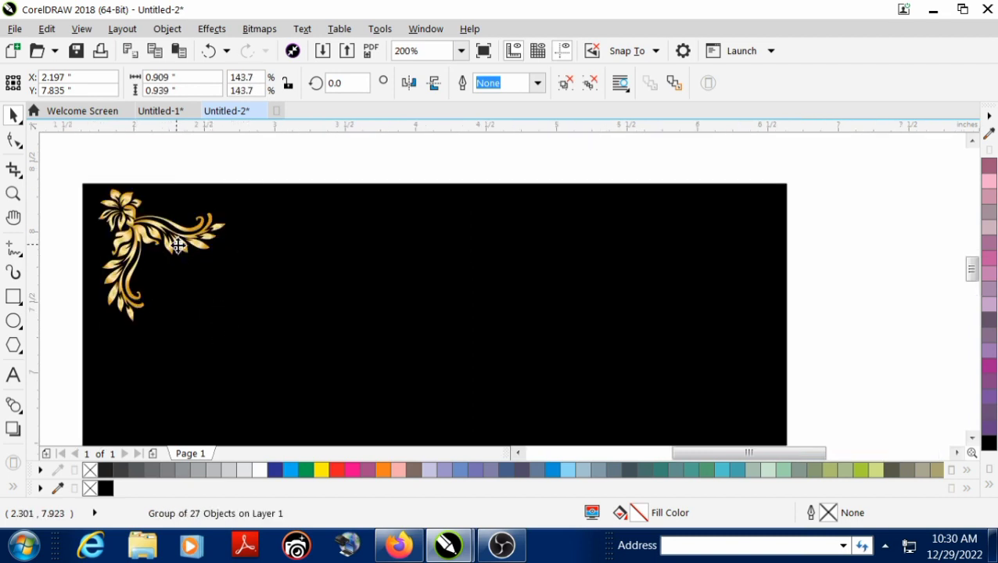
left_click_drag(178, 246, 202, 286)
left_click_drag(247, 345, 265, 368)
left_click_drag(223, 265, 234, 286)
left_click(195, 156)
scroll(357, 269, "down", 2)
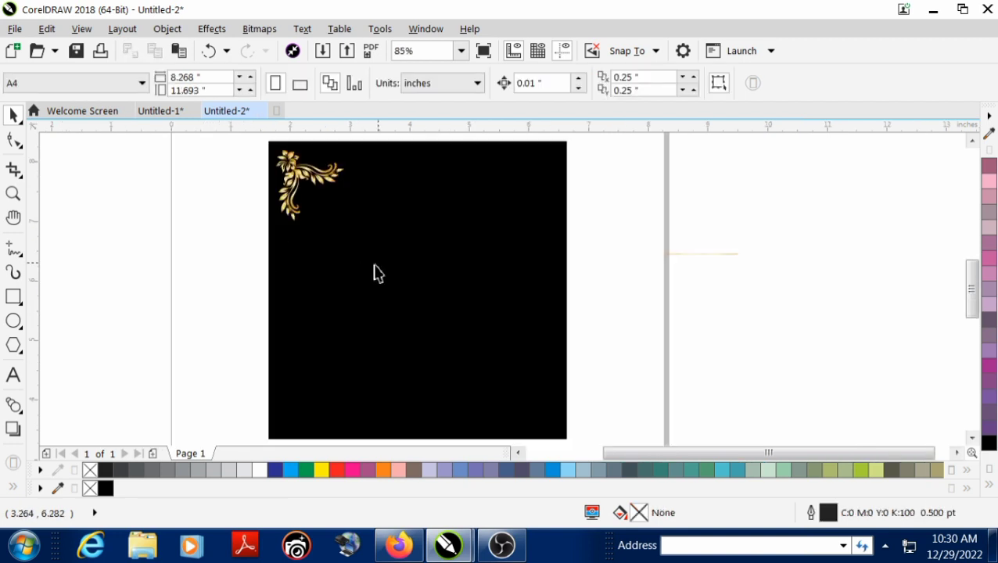
Place mirrored copies of the ornament in the other three corners of the black square
left_click(296, 192)
left_click_drag(270, 186, 526, 198)
left_click(325, 189, "shift")
left_click_drag(419, 150, 423, 293)
left_click_drag(323, 271, 319, 418)
left_click(688, 260)
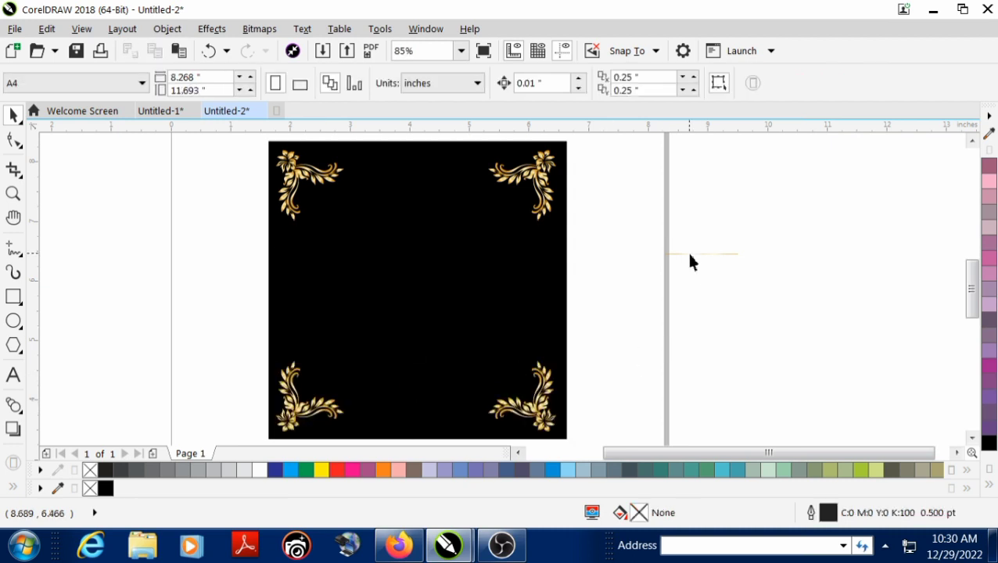
Move the gold line onto the black square below the upper-left ornament and rotate it 90 degrees
left_click(697, 252)
left_click_drag(697, 252, 319, 237)
scroll(318, 237, "up", 2)
left_click(319, 237)
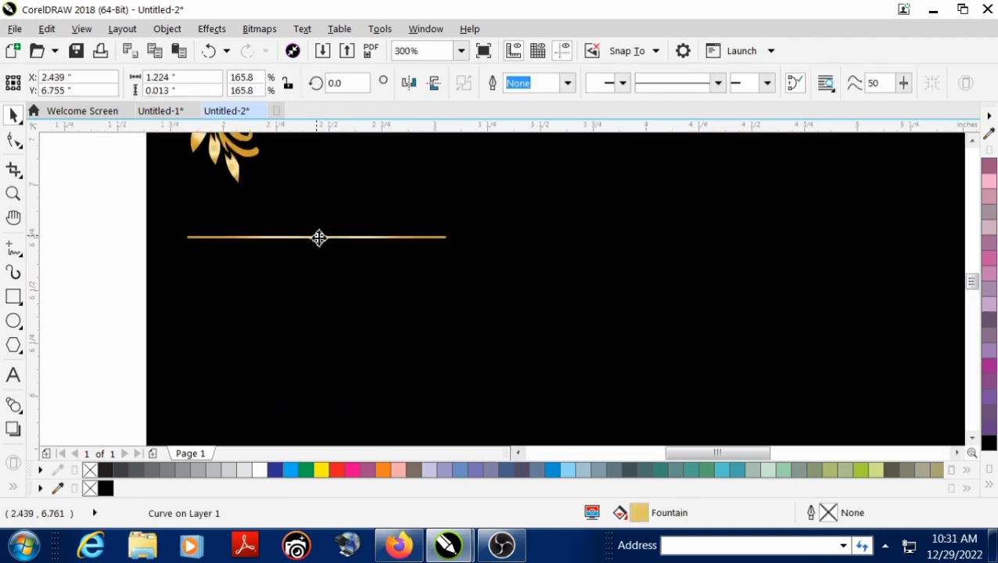
left_click_drag(182, 246, 324, 303)
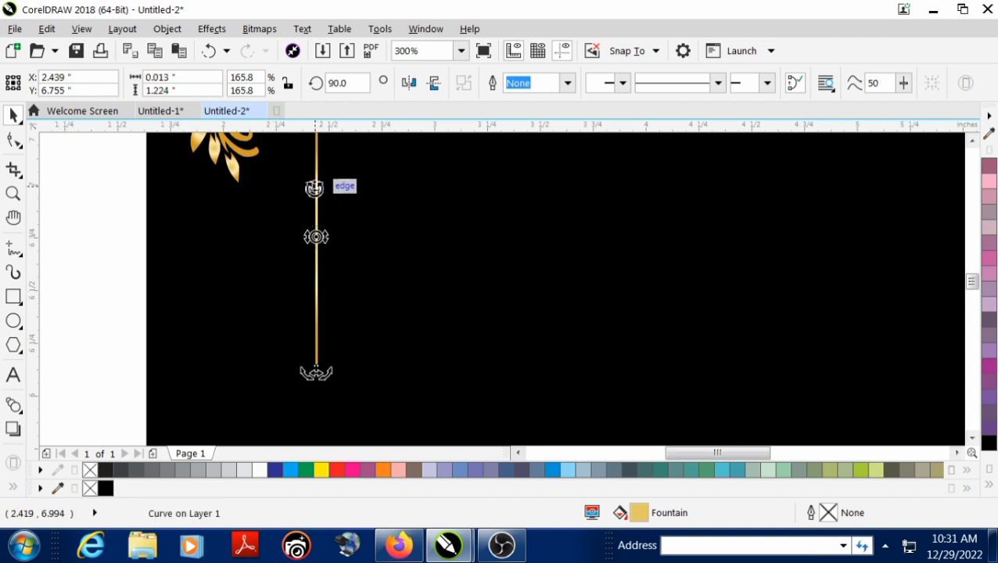
Move the vertical gold line so its upper end meets the lower tip of the upper-left ornament
left_click_drag(314, 196, 312, 236)
key("ctrl+z")
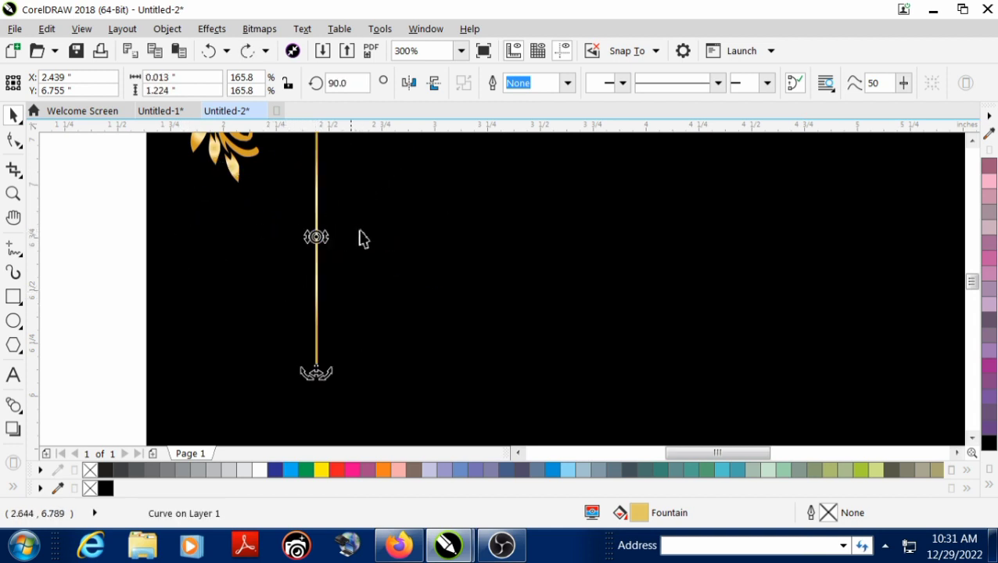
left_click(317, 266)
left_click_drag(316, 201, 261, 223)
Stretch the gold line down to the lower-left ornament, to a length of about 2.43 inches
scroll(262, 225, "down", 2)
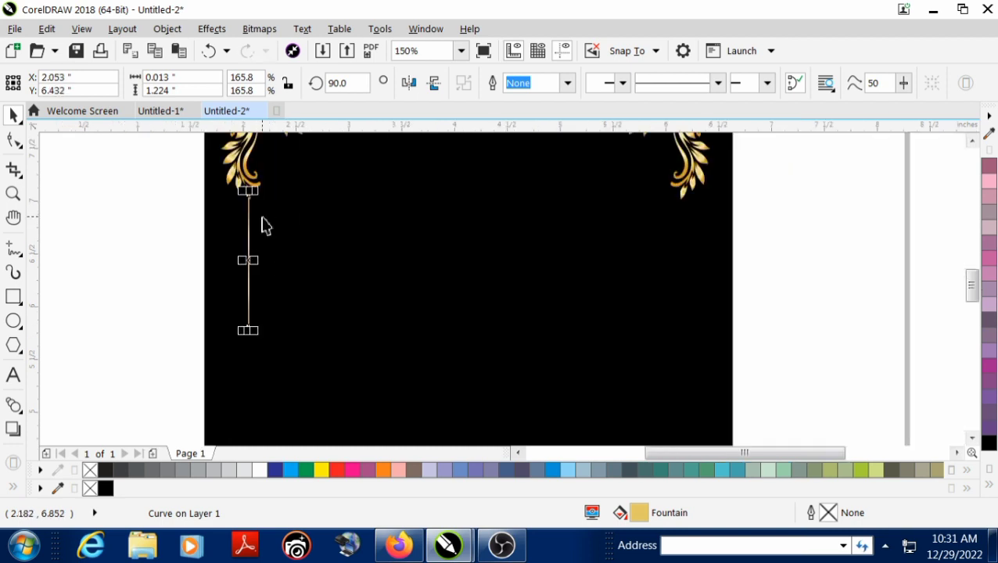
left_click_drag(256, 276, 279, 342)
scroll(259, 344, "up", 3)
scroll(258, 336, "down", 2)
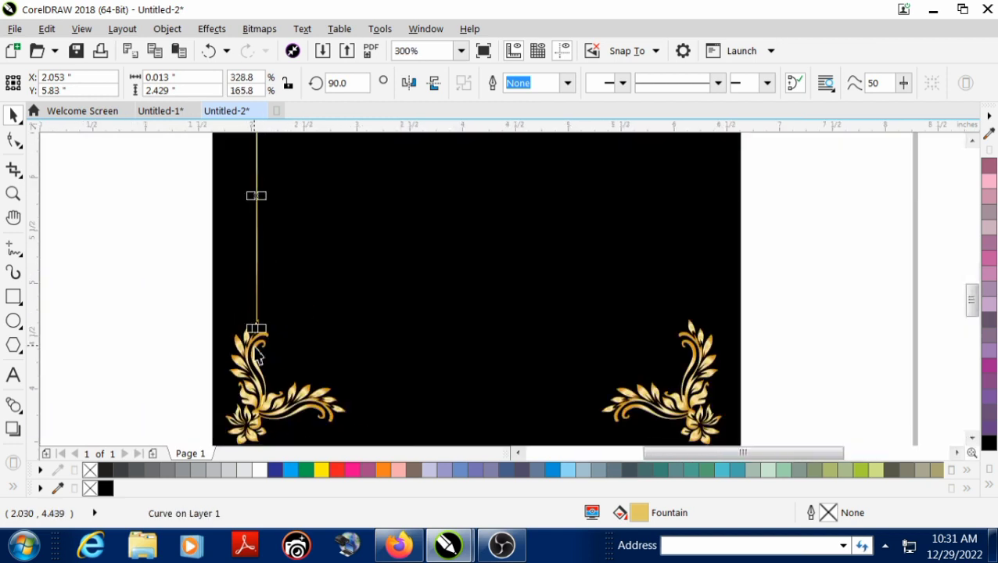
Thicken the gold line to about 0.046 inch and place a copy between the two right-hand ornaments
scroll(266, 188, "up", 1)
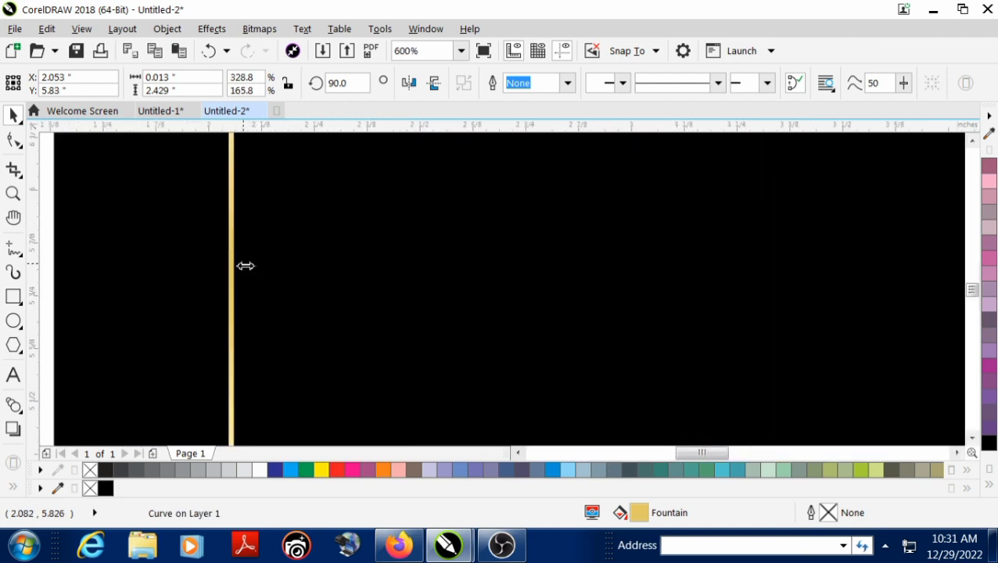
left_click_drag(246, 266, 680, 262)
scroll(250, 270, "down", 5)
scroll(249, 258, "up", 3)
left_click(785, 266)
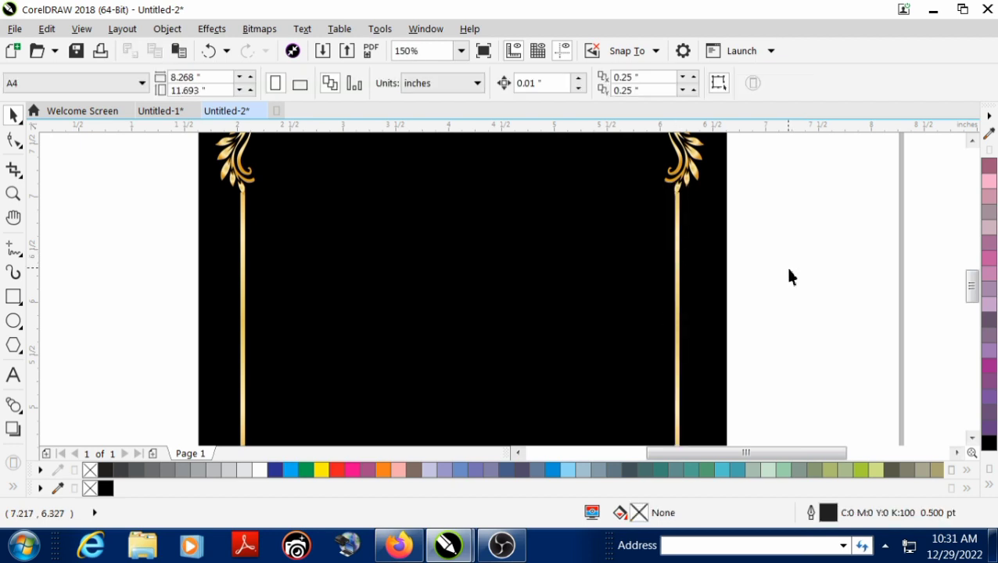
Reduce the left gold line's thickness to about 0.034 inch
key("F4")
left_click(379, 323)
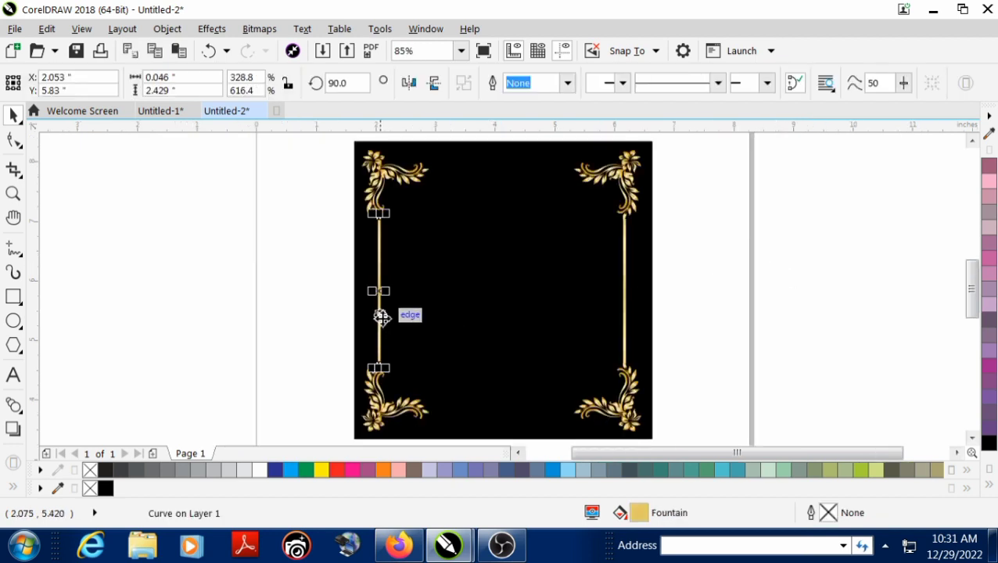
scroll(381, 305, "up", 4)
scroll(403, 344, "up", 3)
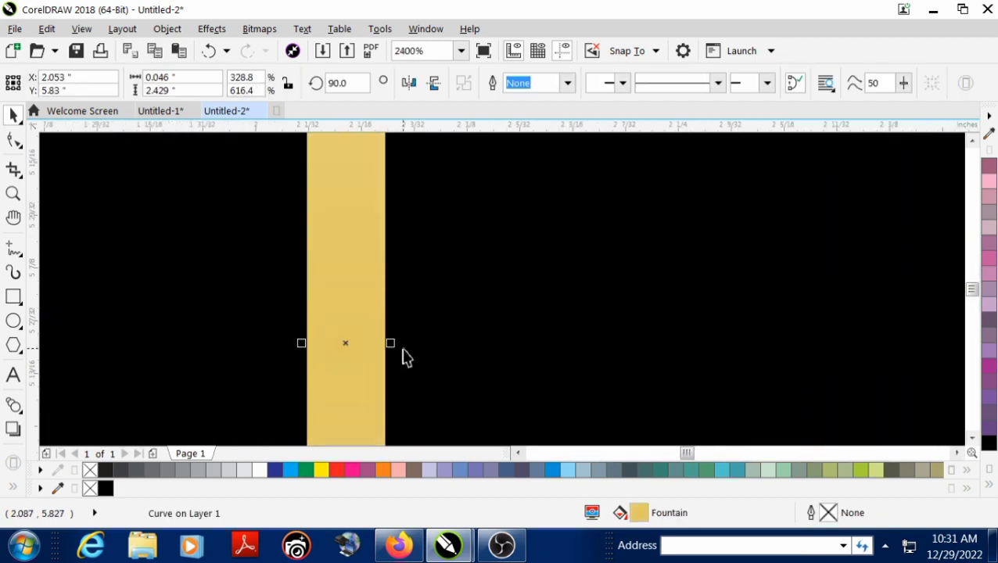
left_click_drag(397, 348, 384, 357)
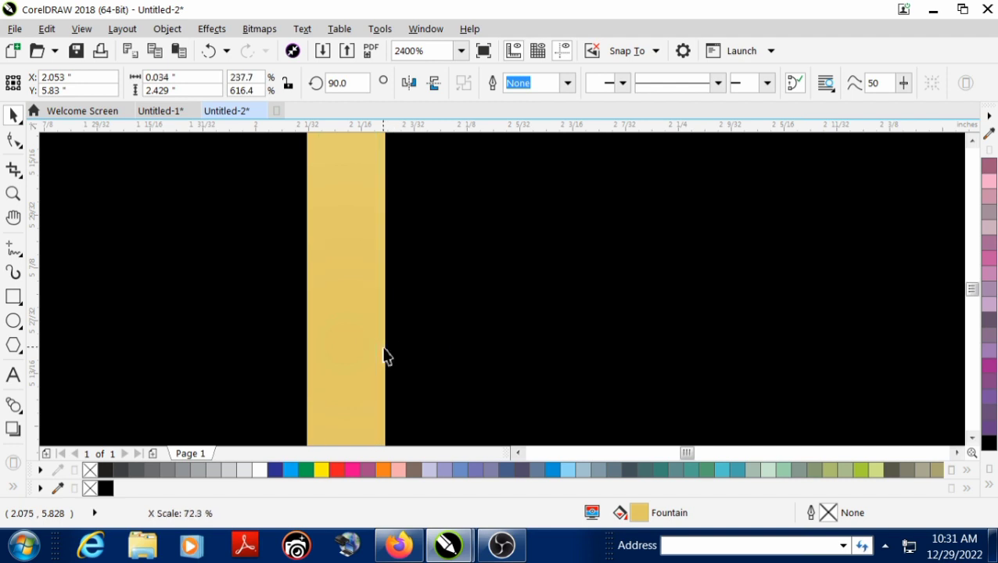
left_click(311, 358)
left_click(348, 345)
Replace the thicker gold line between the right-hand ornaments with a copy of the thinner left line
scroll(349, 342, "down", 4)
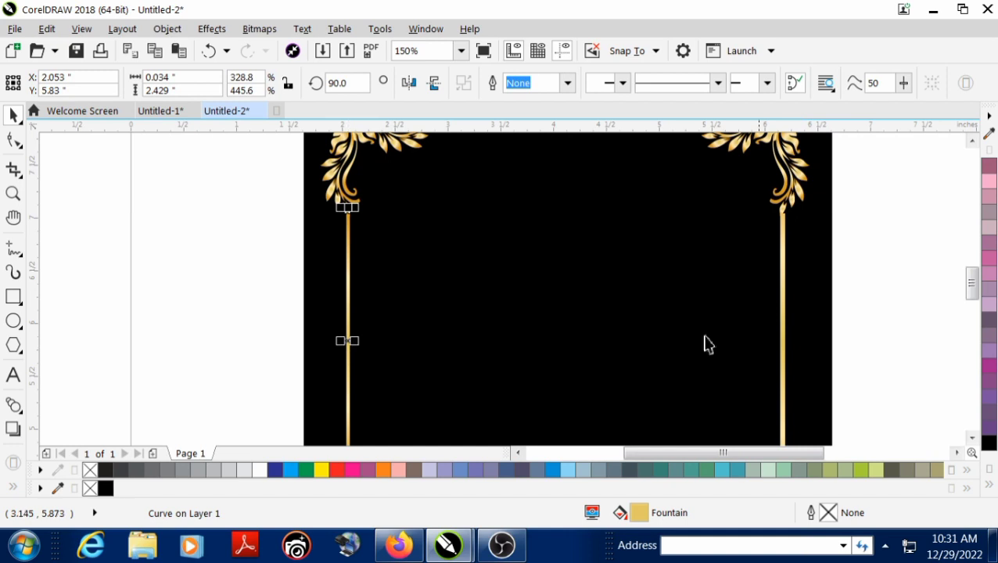
left_click(783, 312)
key("Delete")
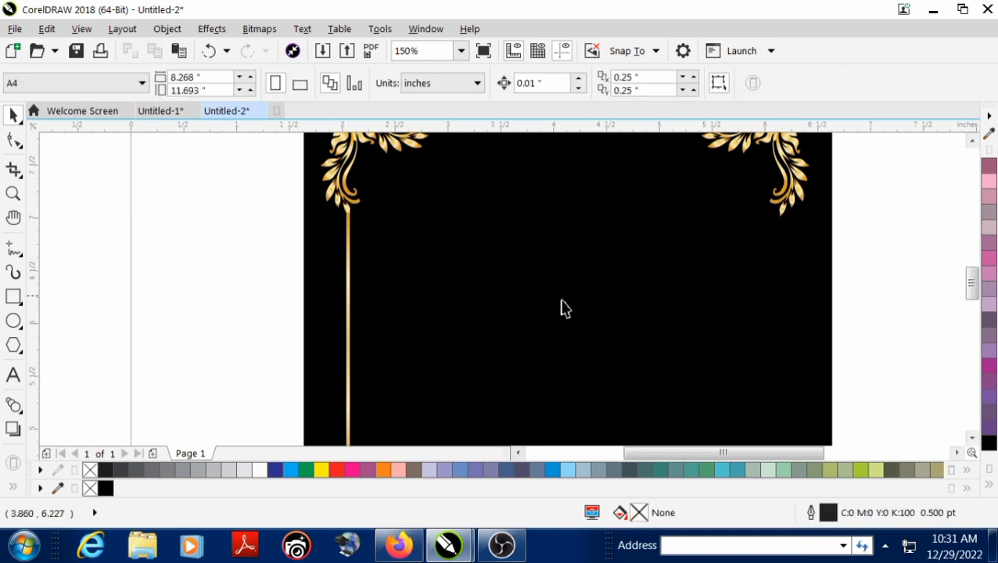
left_click(349, 247)
left_click_drag(349, 247, 782, 258)
Copy the left gold line into the square's upper middle area and rotate the copy to horizontal
scroll(371, 229, "down", 1)
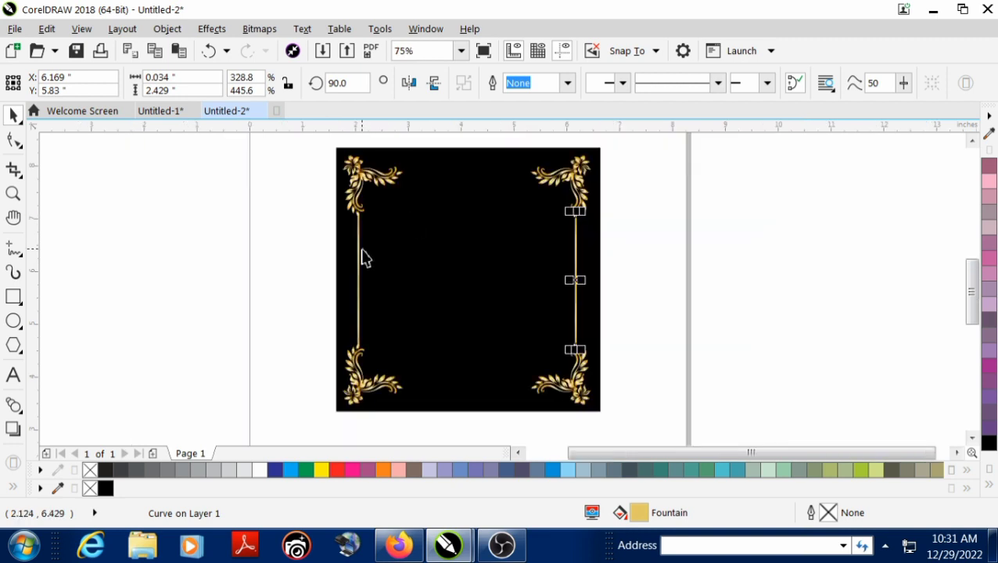
left_click(359, 253)
left_click_drag(358, 256, 442, 195)
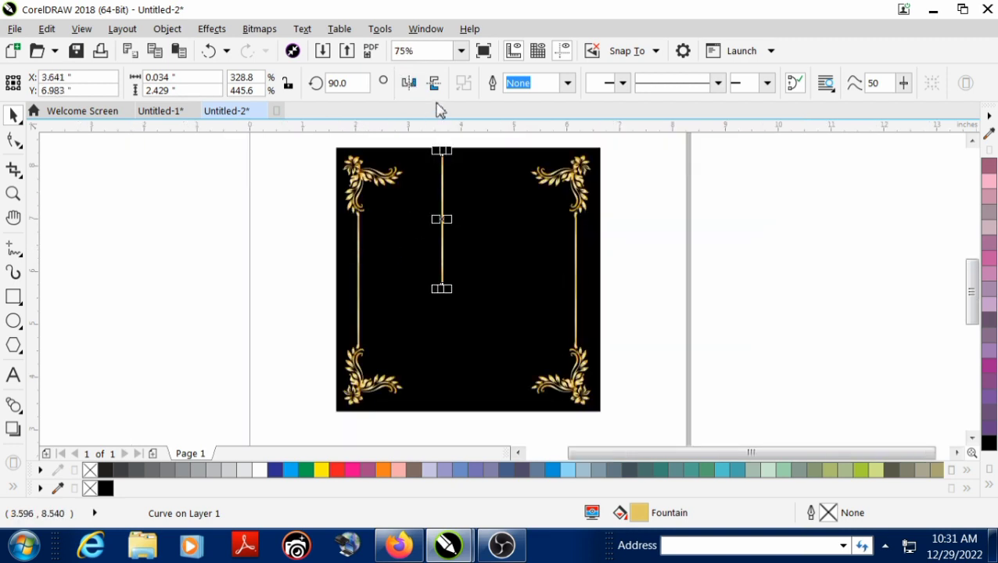
left_click(442, 172)
left_click_drag(447, 148, 485, 226)
Place the horizontal gold line between the two upper ornaments and a copy of it between the two lower ornaments
scroll(427, 192, "up", 2)
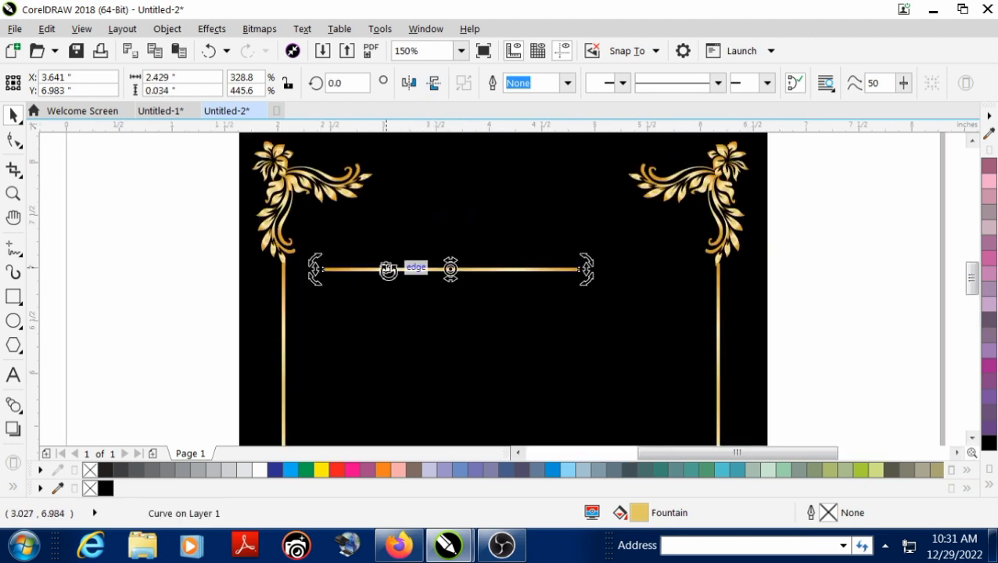
left_click_drag(390, 270, 420, 194)
key("ctrl+z")
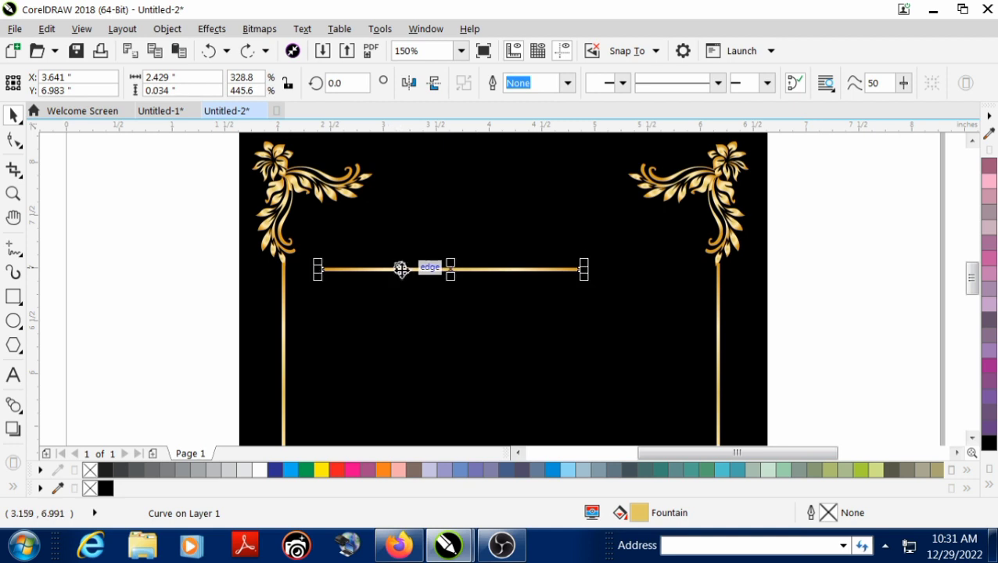
left_click_drag(406, 272, 474, 391)
scroll(466, 175, "down", 2)
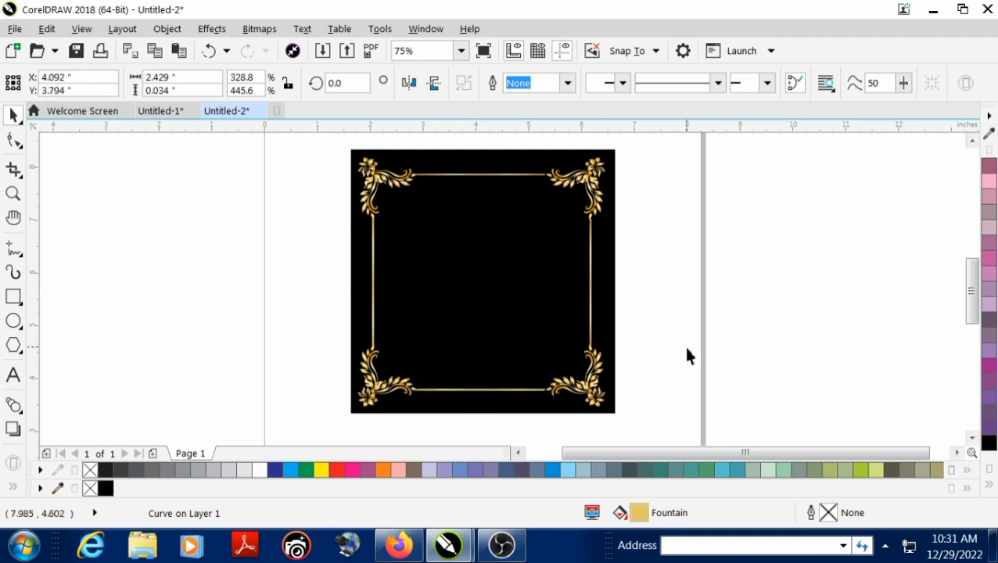
left_click(685, 350)
scroll(685, 351, "up", 1)
scroll(266, 313, "down", 2)
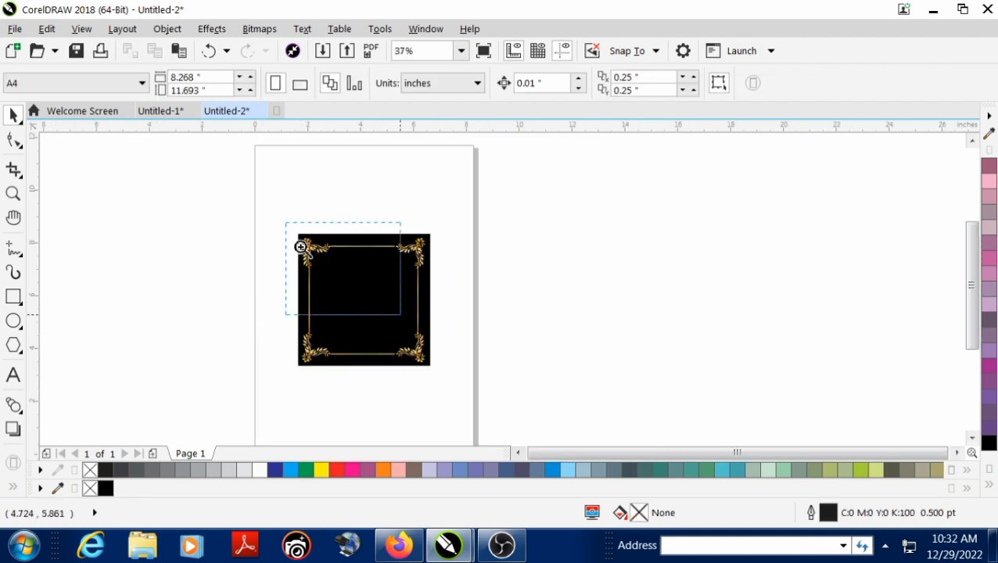
scroll(358, 260, "up", 2)
scroll(657, 289, "up", 2)
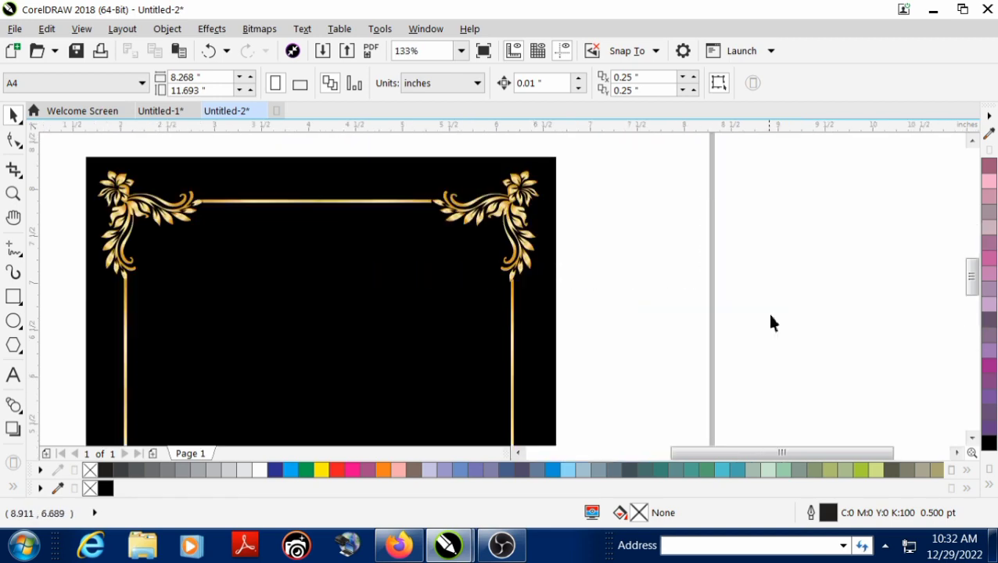
Import the colorful Happy New Year 2023 PNG from the Downloads folder and move it off the page beside the black square
right_click(766, 266)
left_click(816, 345)
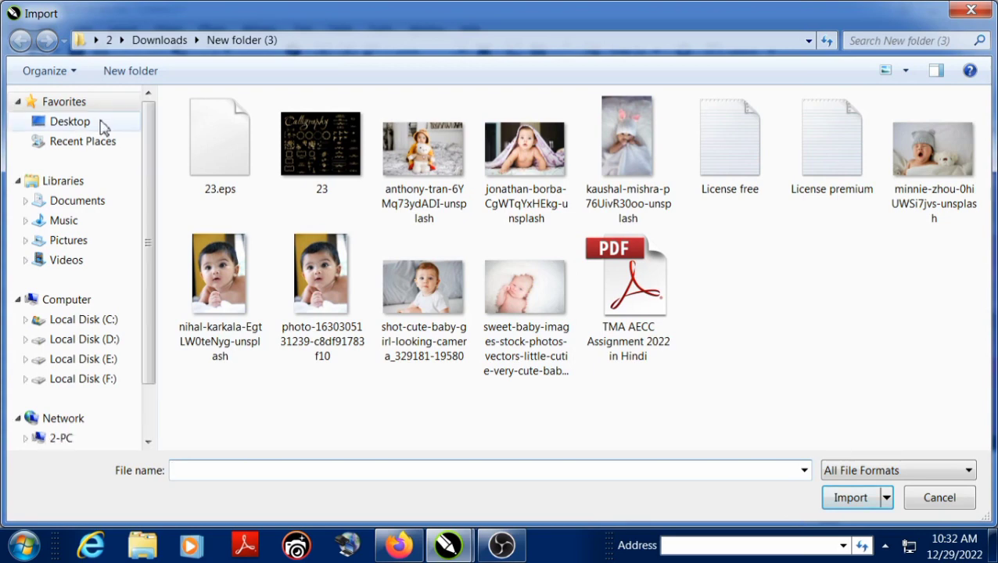
left_click(102, 125)
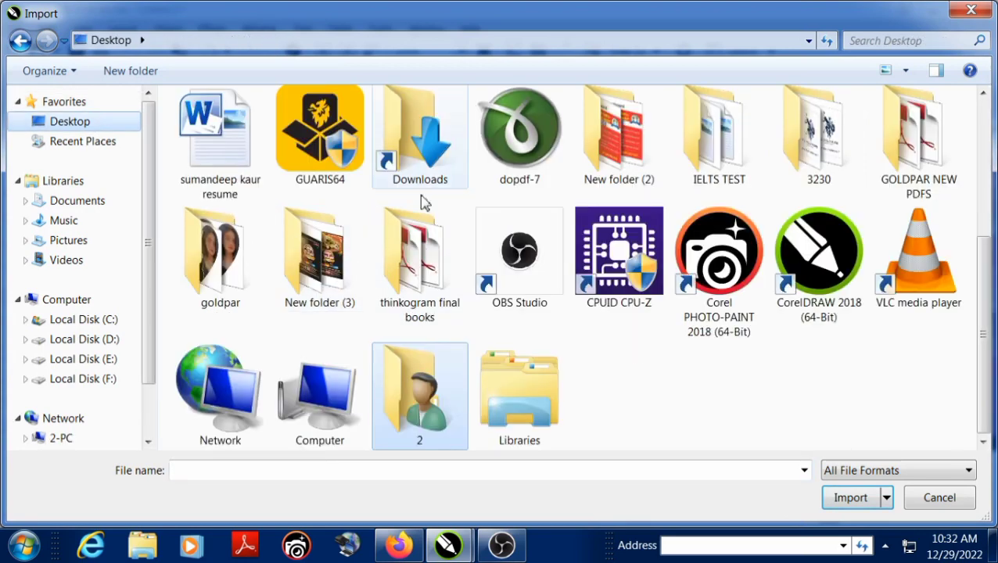
double_click(423, 178)
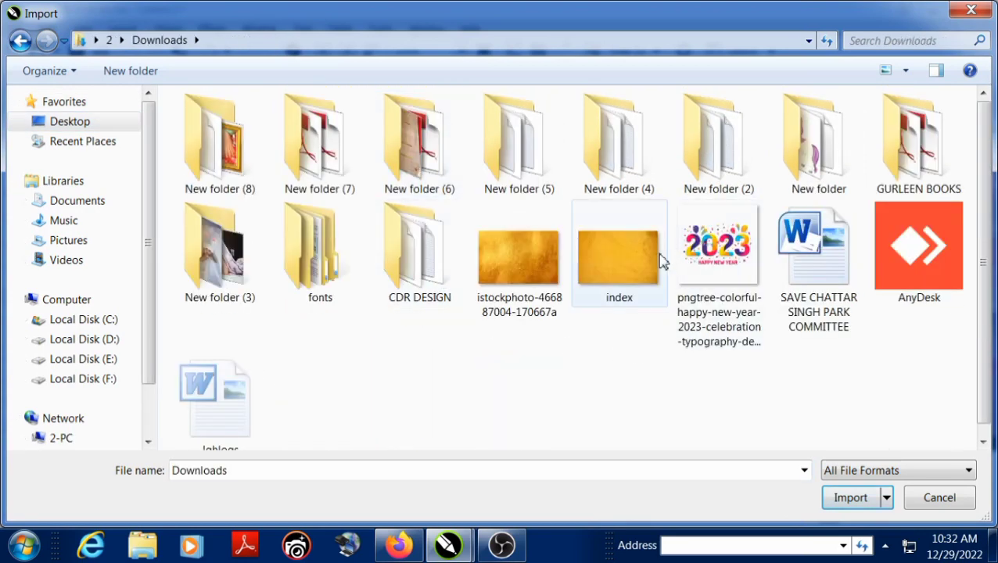
double_click(704, 235)
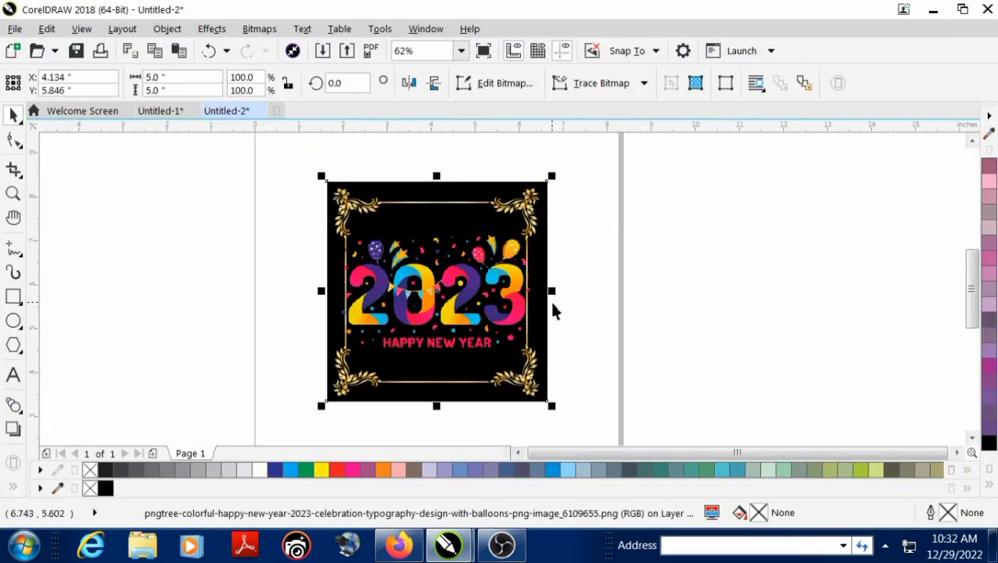
scroll(455, 293, "up", 2)
scroll(452, 291, "down", 2)
left_click_drag(454, 293, 729, 295)
scroll(624, 271, "down", 1)
Crop the empty area above the balloons by lowering the 2023 image's upper edge with the Shape tool
key("F2")
left_click_drag(608, 211, 766, 276)
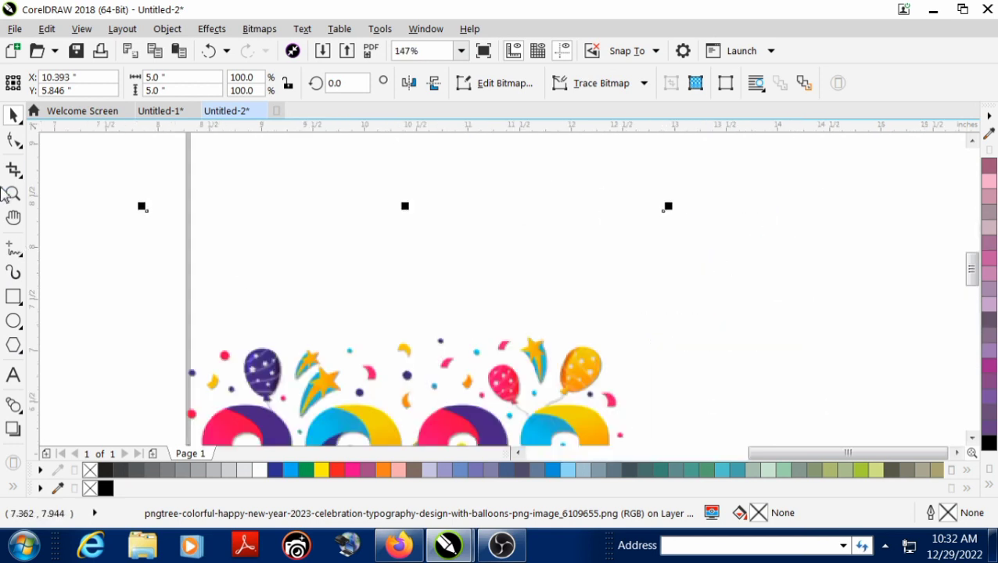
left_click(13, 139)
left_click_drag(116, 178, 274, 240)
left_click_drag(700, 269, 700, 270)
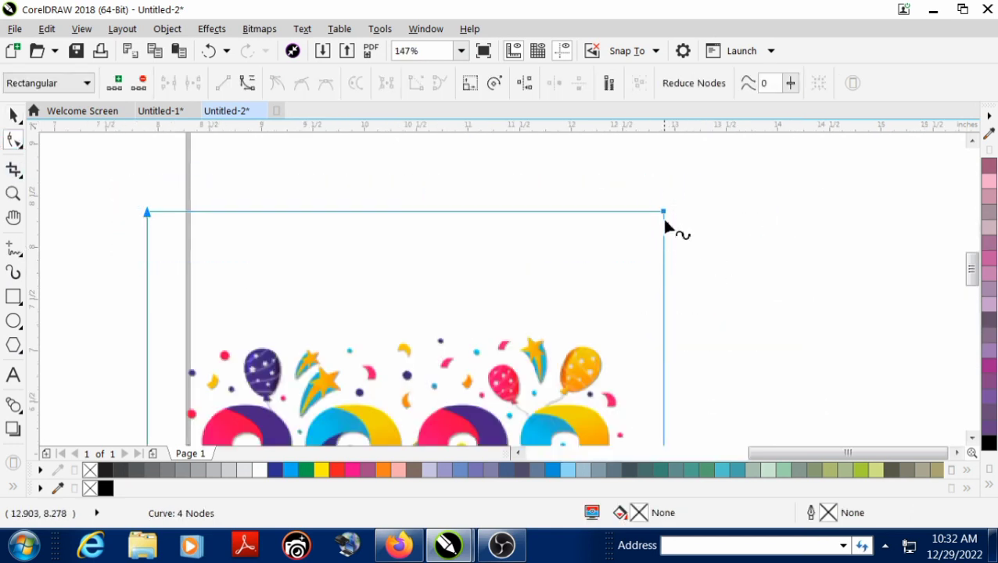
left_click_drag(663, 211, 668, 331)
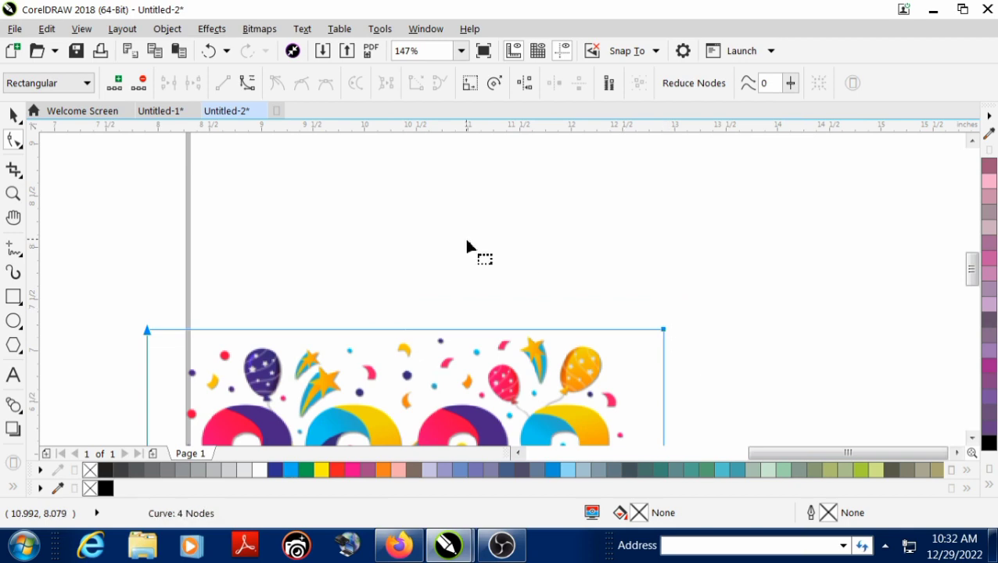
Crop the empty area below the 2023 image's caption and scale the image to about 2.79 by 1.56 inches
scroll(465, 237, "down", 2)
scroll(395, 353, "down", 1)
scroll(396, 354, "up", 1)
scroll(395, 354, "up", 1)
left_click_drag(451, 356, 347, 323)
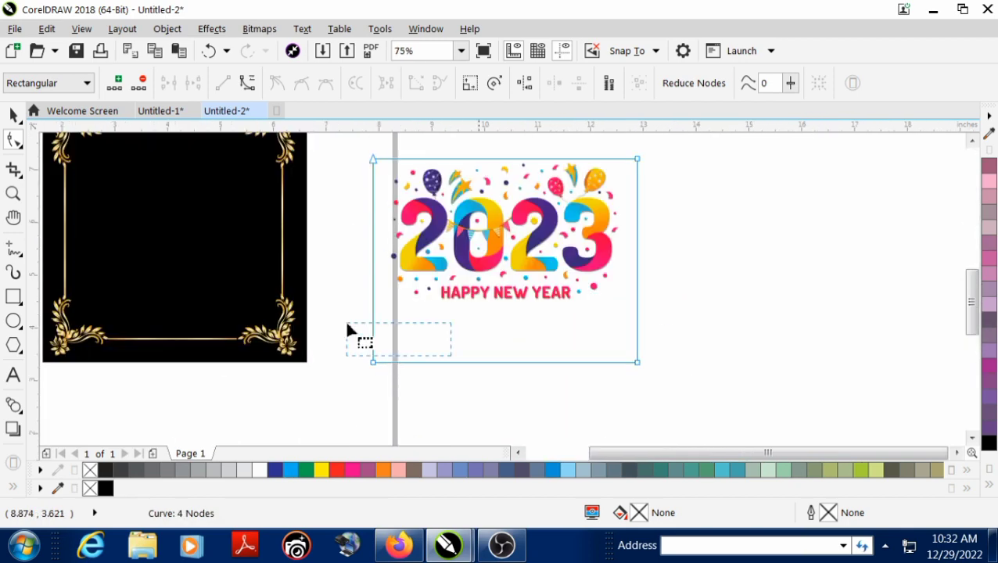
left_click_drag(636, 369, 584, 275)
left_click(15, 117)
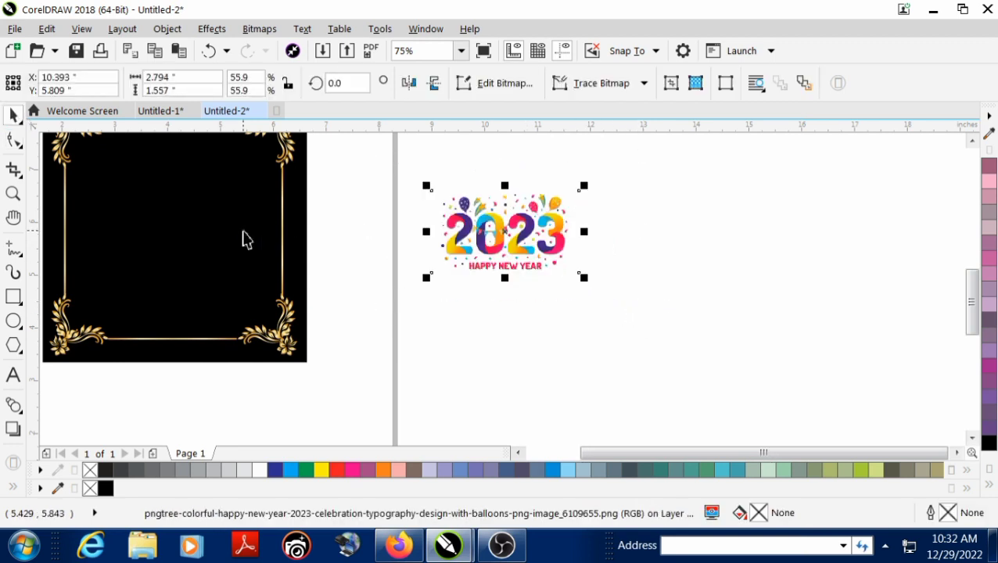
Center the 2023 image horizontally on the black square
left_click(245, 233, "shift")
key("c")
left_click(406, 278)
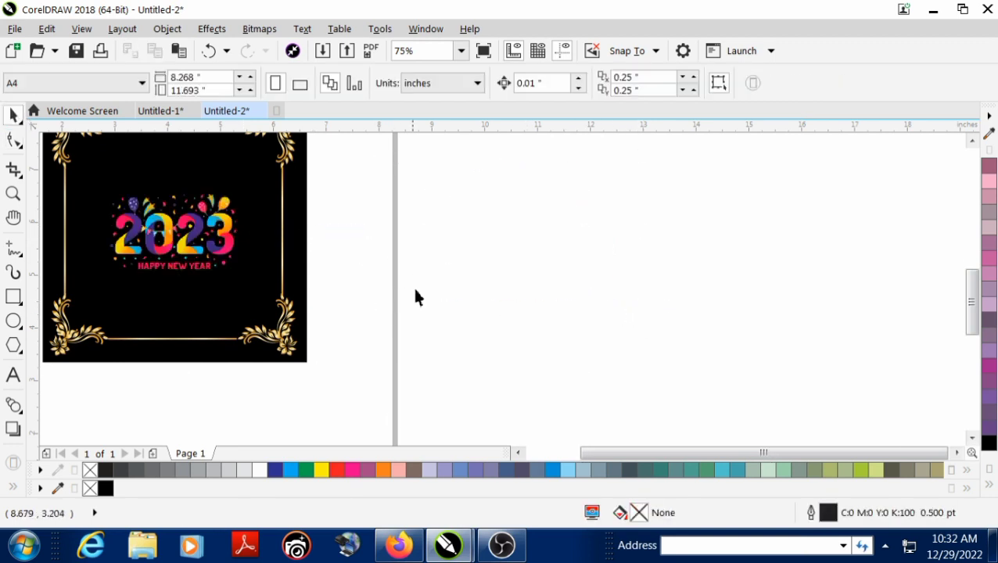
Enlarge the 2023 image from its center to about 3.4 by 1.89 inches
key("F4")
key("F2")
left_click_drag(358, 228, 760, 418)
left_click(467, 286)
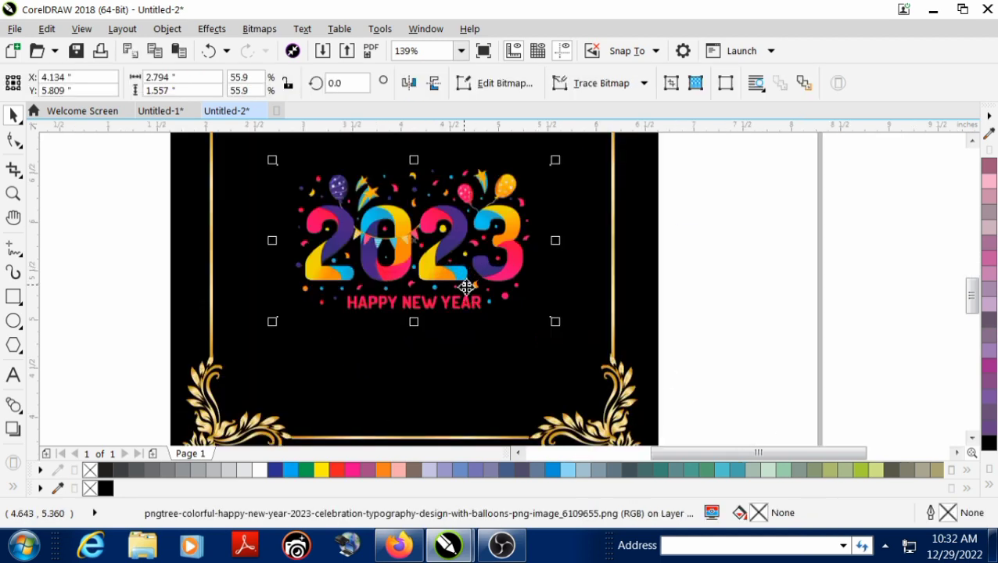
left_click_drag(555, 321, 586, 342)
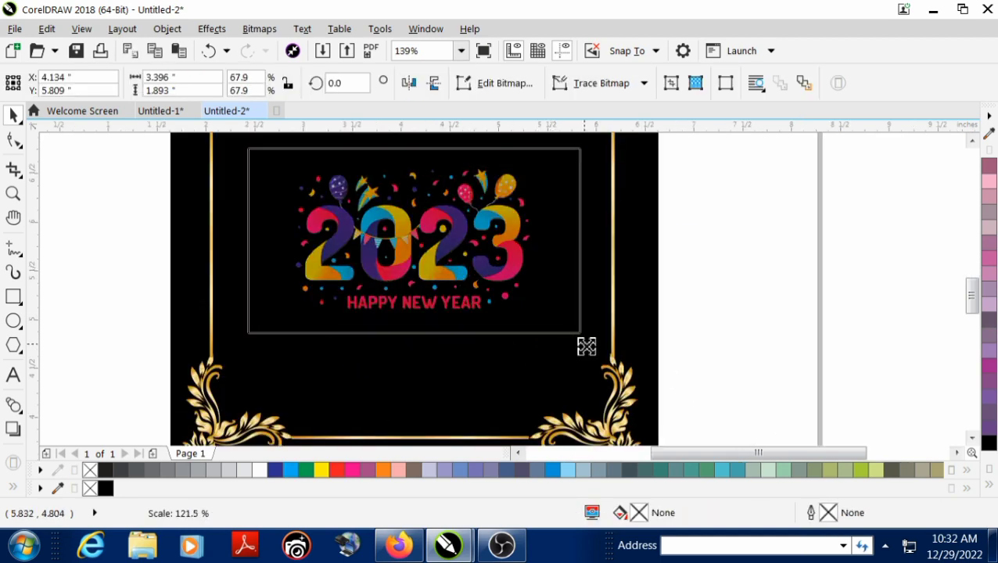
left_click(741, 334)
key("F4")
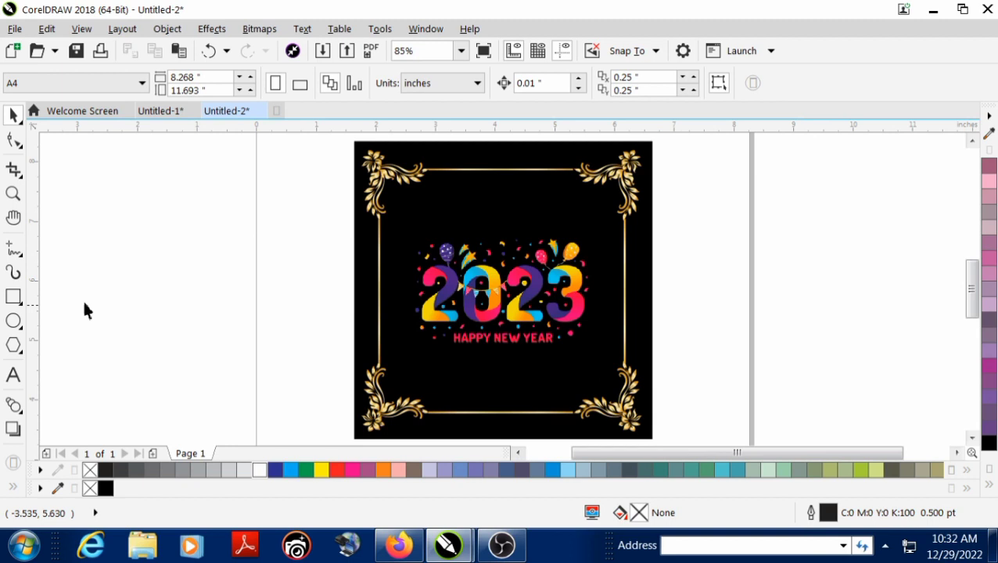
Add the artistic text "Happy New Year" in 24 pt Arial on the empty area beside the black square
left_click(14, 377)
left_click(156, 338)
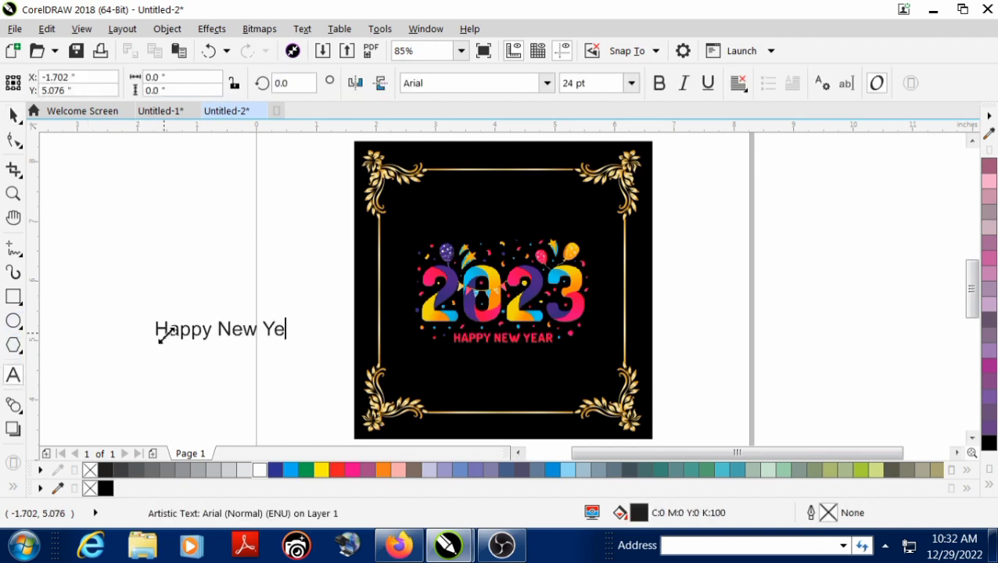
left_click(13, 115)
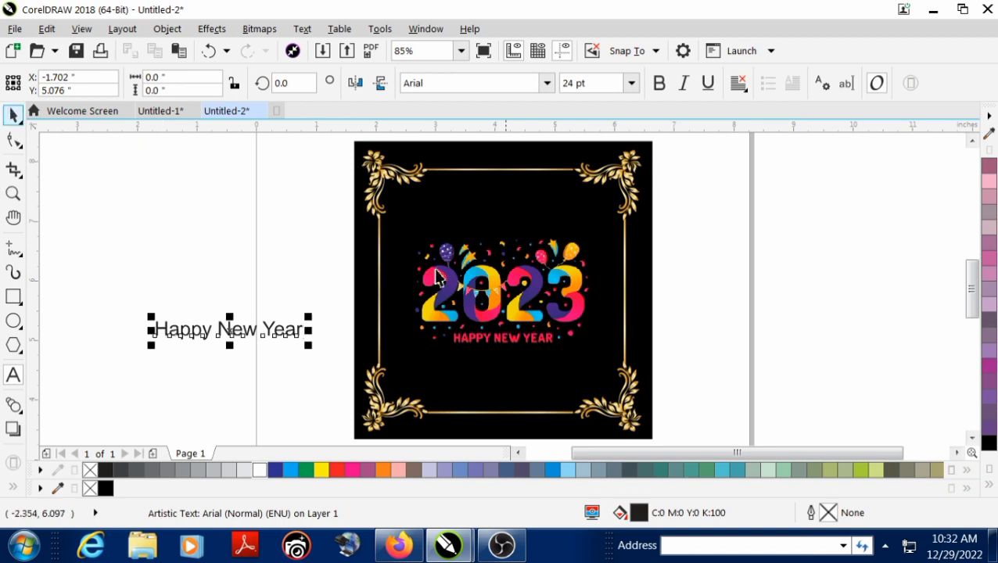
Crop the built-in "HAPPY NEW YEAR" caption off the 2023 image by raising its lower edge with the Shape tool
left_click(525, 329)
scroll(413, 327, "up", 2)
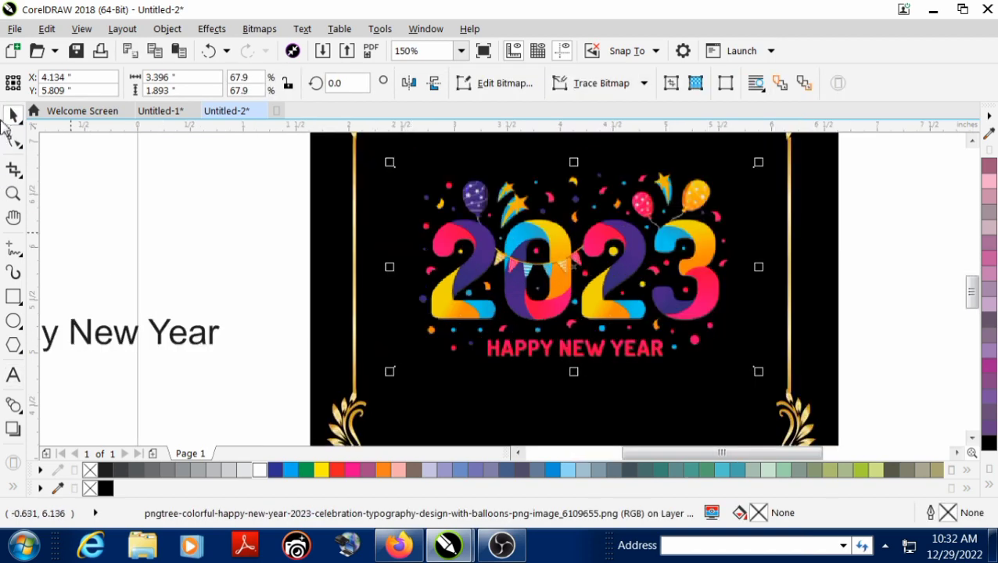
left_click(11, 135)
left_click_drag(202, 287, 759, 338)
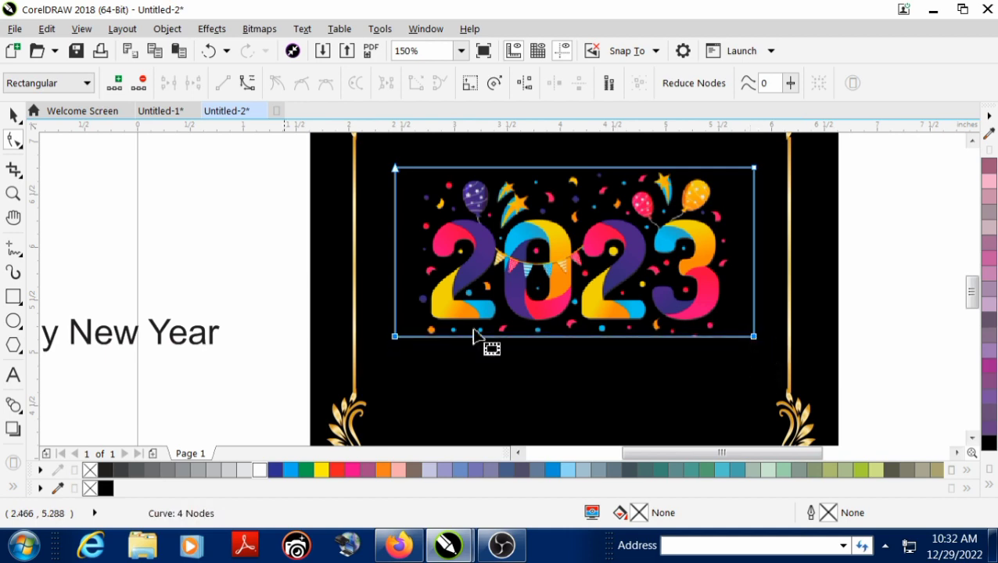
left_click(13, 114)
left_click(102, 197)
scroll(103, 197, "down", 2)
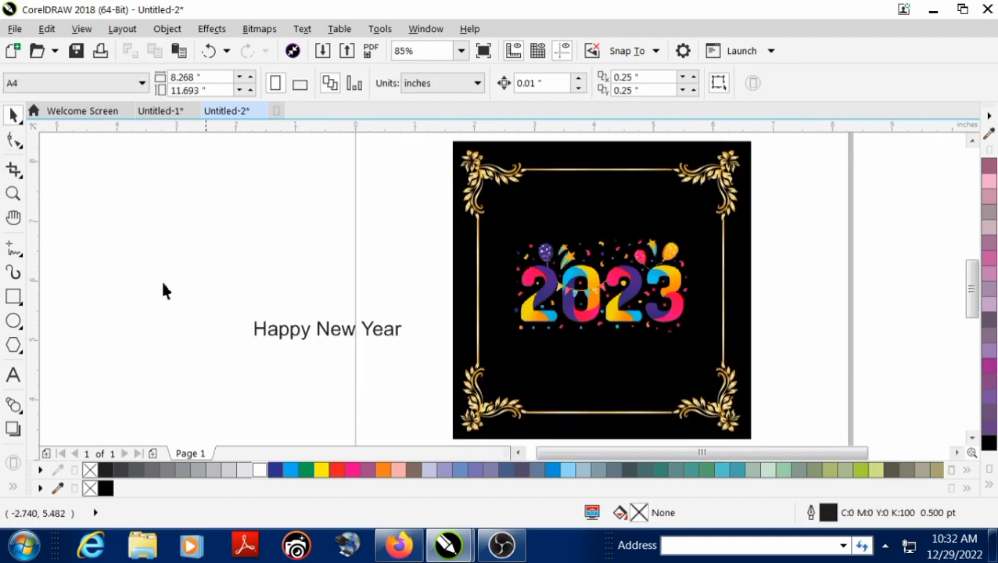
Move the "Happy New Year" text onto the black square above the 2023 image and change its font to Barcool
left_click_drag(281, 333, 552, 227)
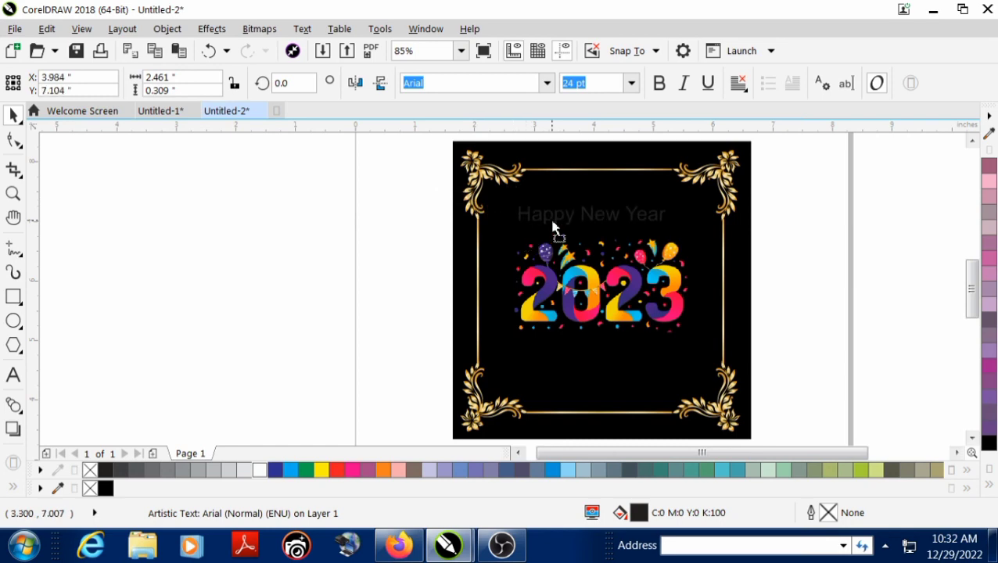
scroll(583, 292, "down", 3)
scroll(575, 289, "up", 5)
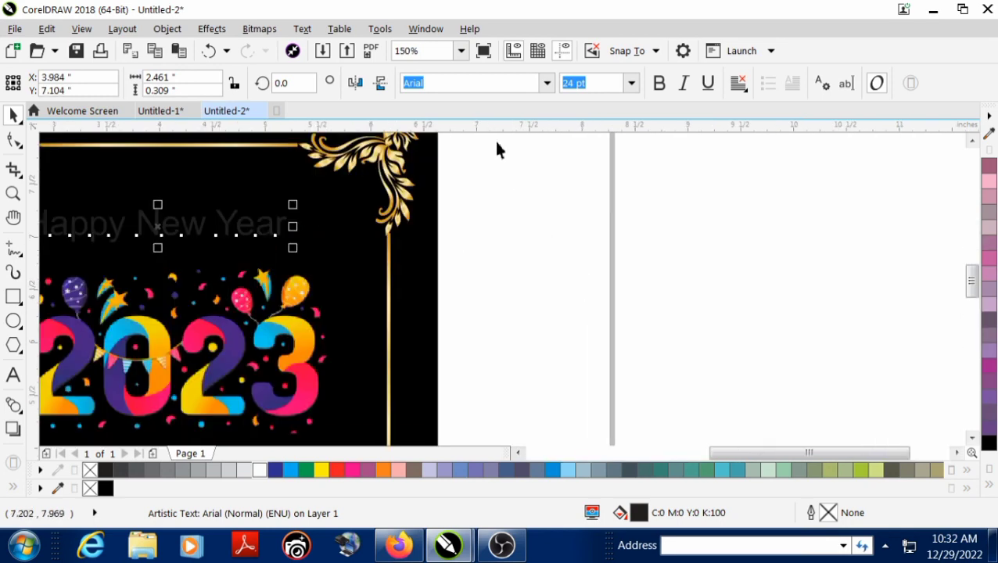
left_click(547, 83)
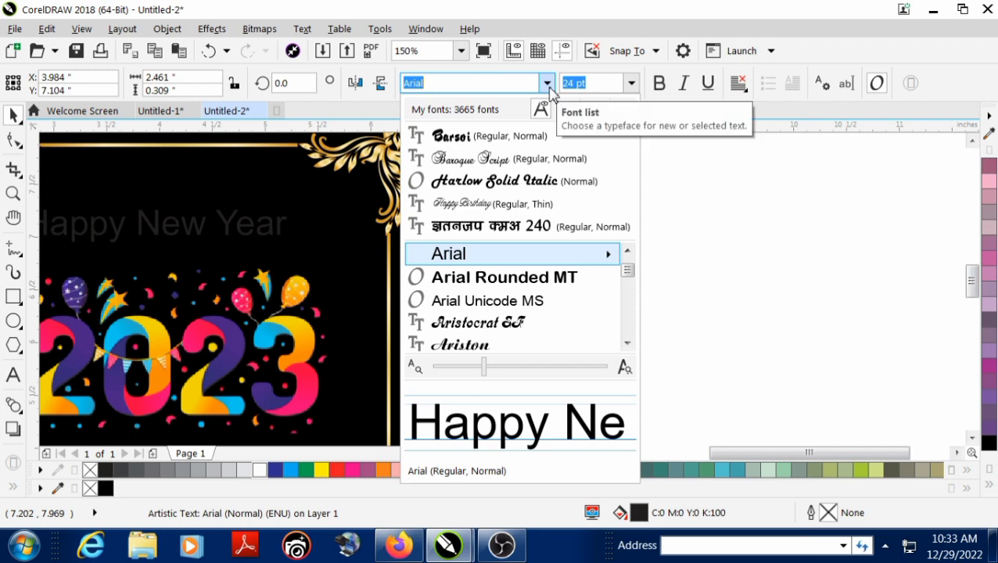
type("ba")
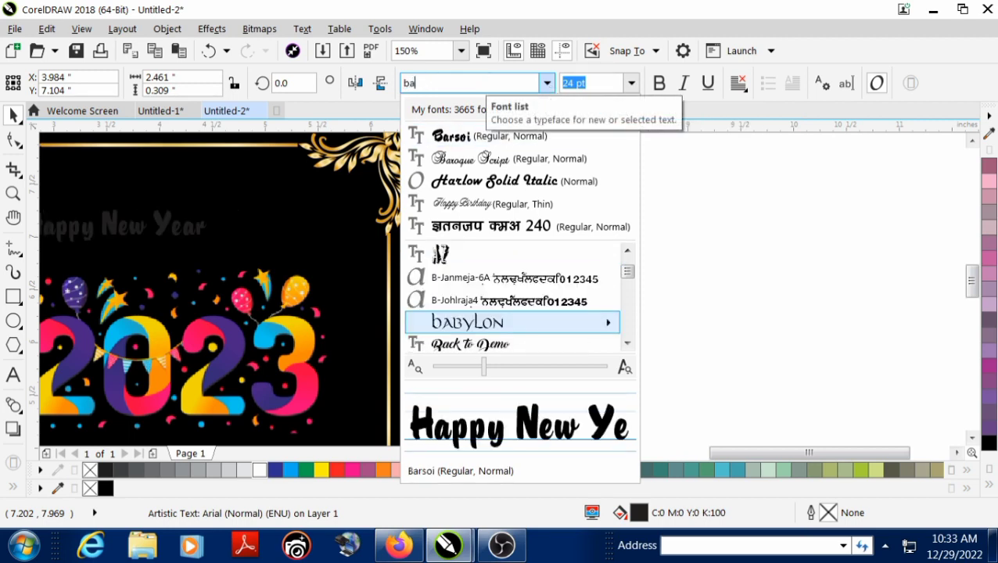
type("r")
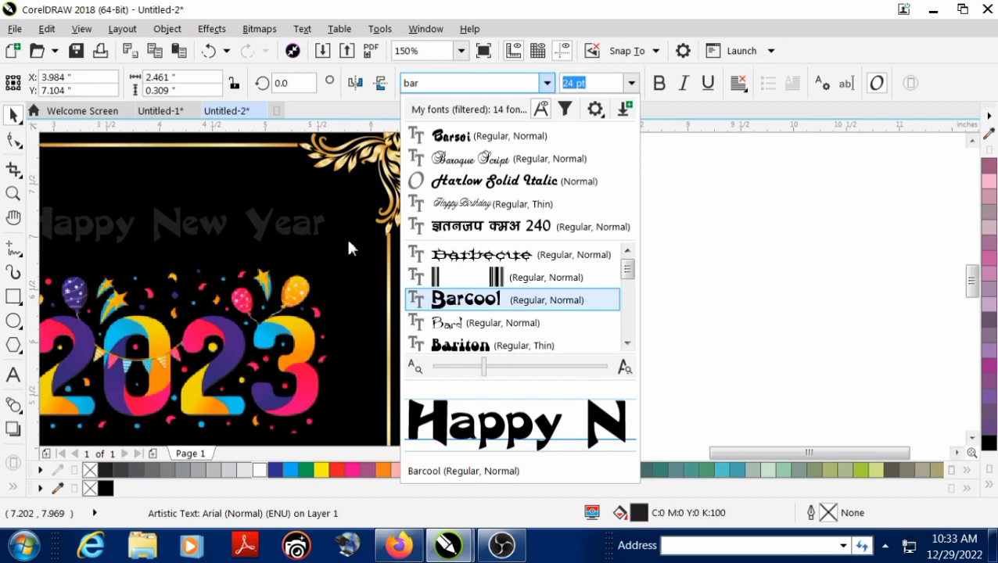
key("Return")
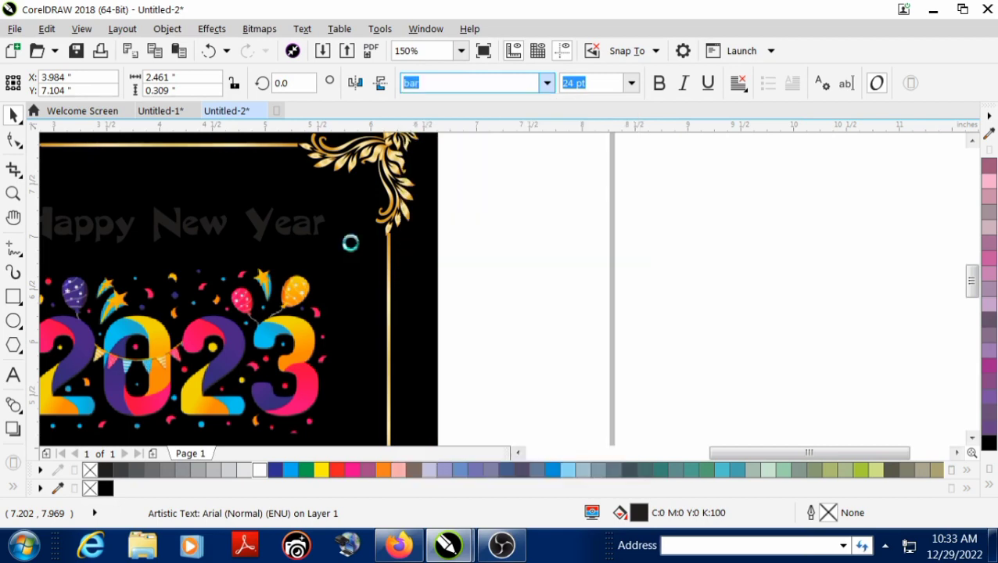
Enlarge the "Happy New Year" text to about 3.5 by 0.47 inches and center it horizontally on the black square
scroll(350, 243, "down", 5)
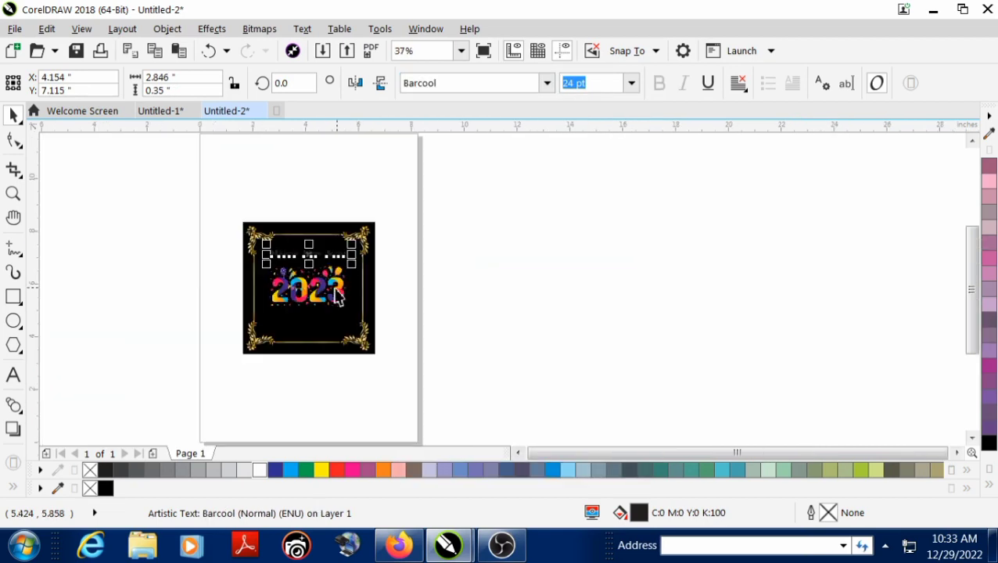
scroll(337, 294, "up", 3)
left_click(281, 283)
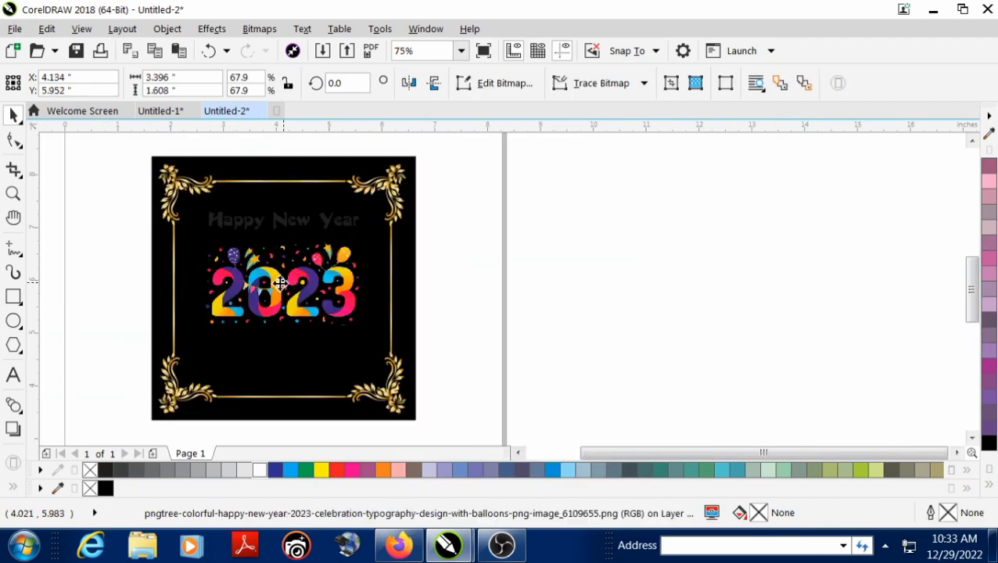
left_click(285, 225)
scroll(286, 229, "up", 2)
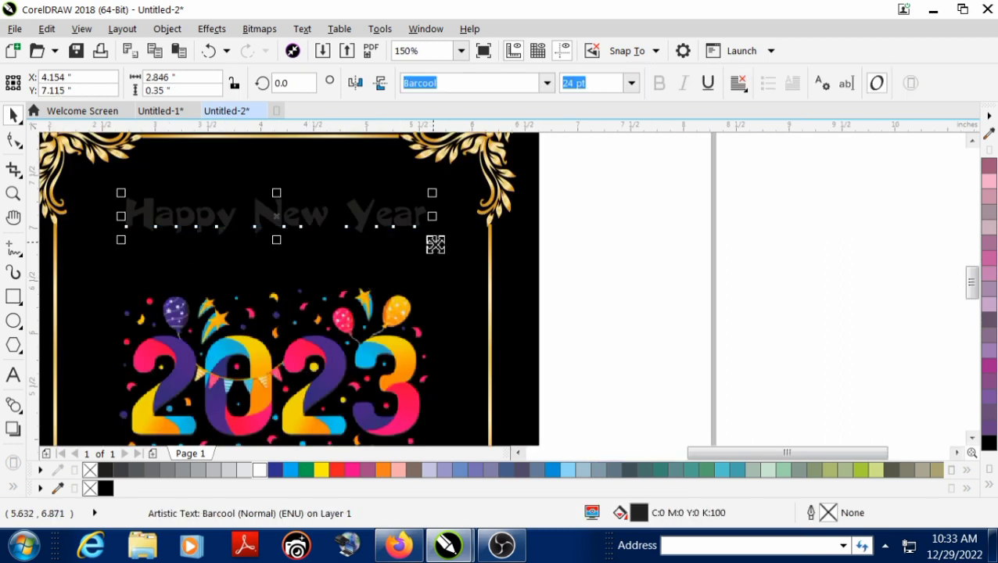
left_click_drag(432, 239, 470, 264)
left_click(437, 270, "shift")
key("c")
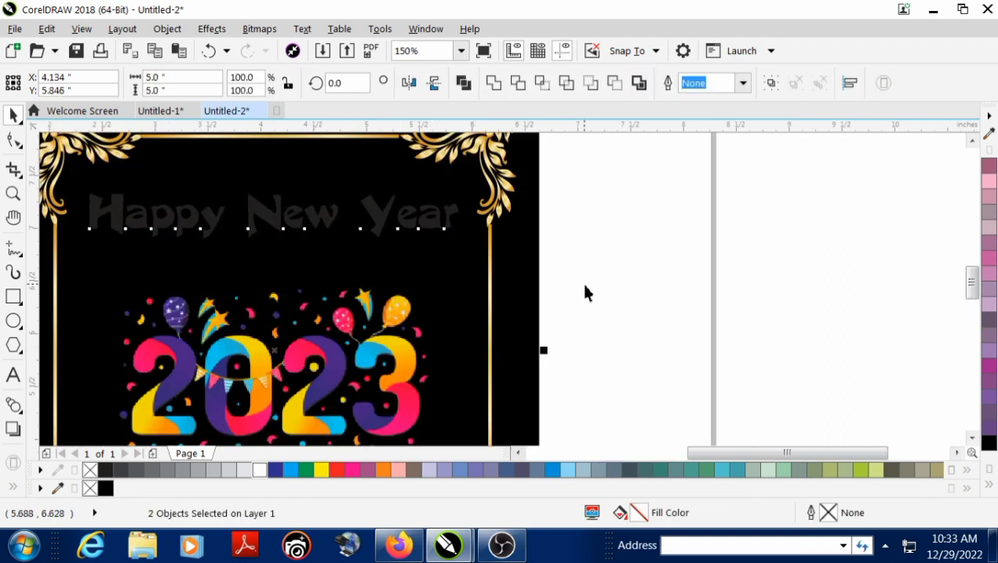
left_click(585, 285)
left_click(292, 229)
left_click_drag(275, 243, 278, 249)
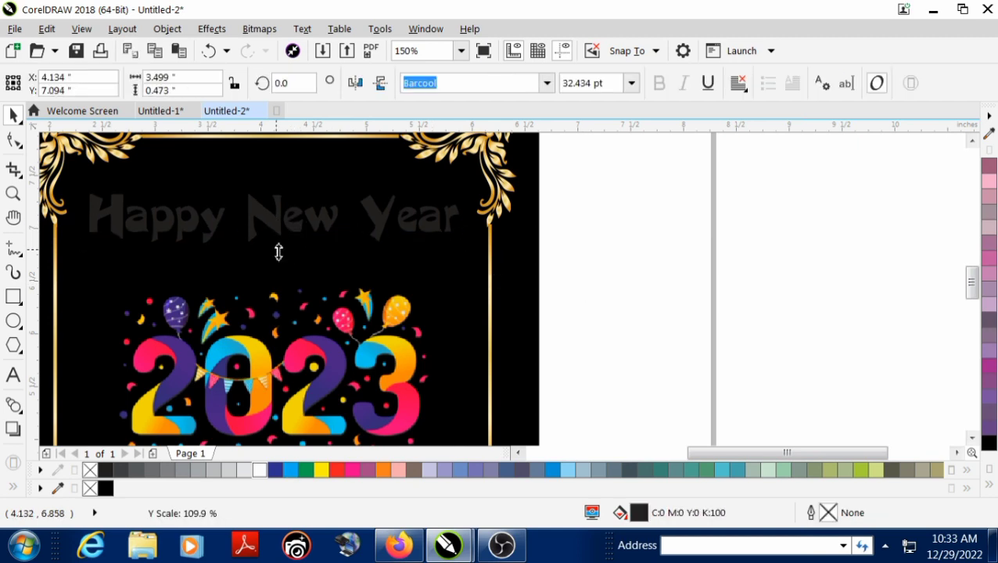
Try a pink fill on the "Happy New Year" text and undo it
left_click(990, 471)
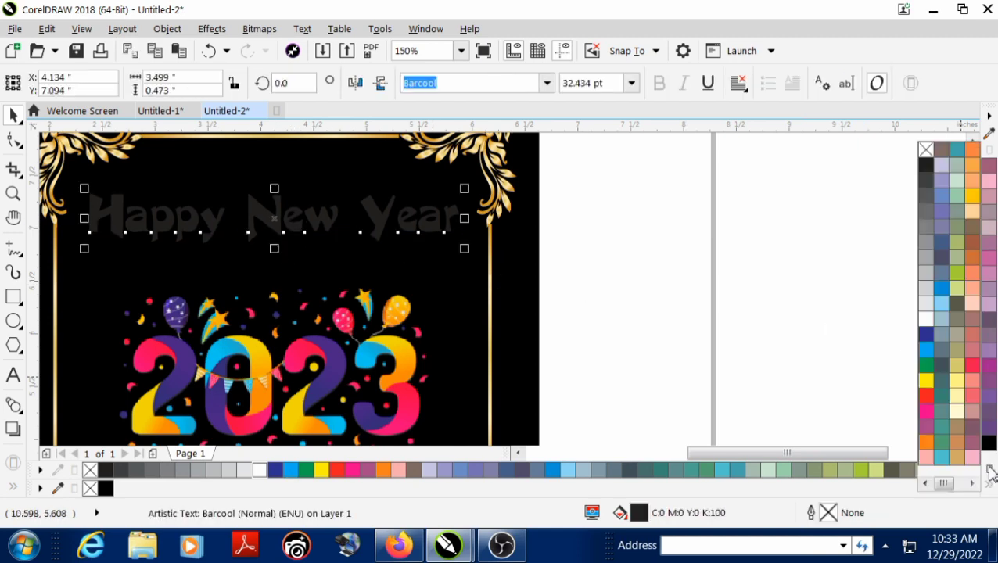
left_click(928, 410)
left_click(648, 327)
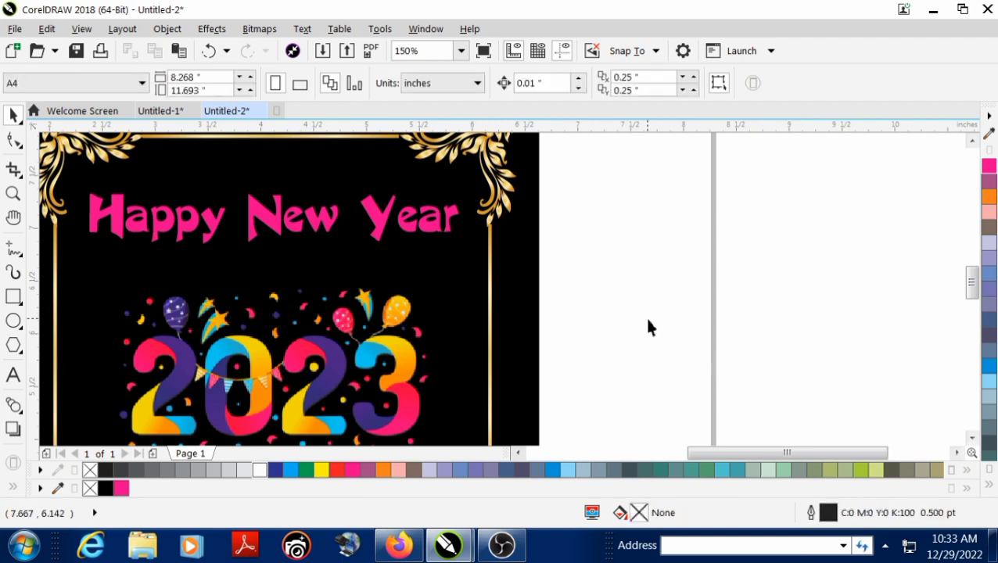
key("ctrl+z")
left_click(652, 249)
right_click(652, 249)
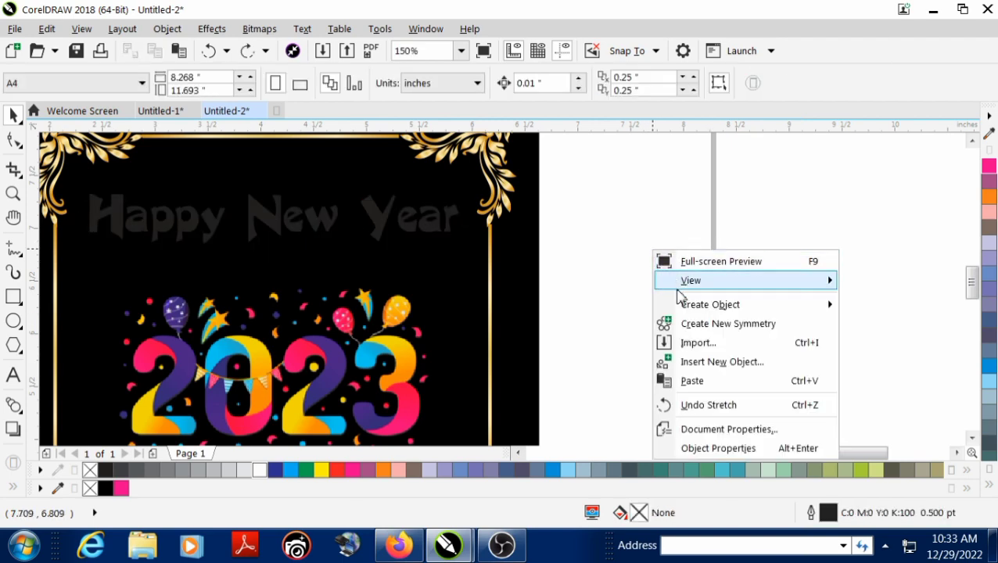
left_click(596, 264)
Fill the "Happy New Year" text with white
left_click(448, 237)
left_click(446, 225)
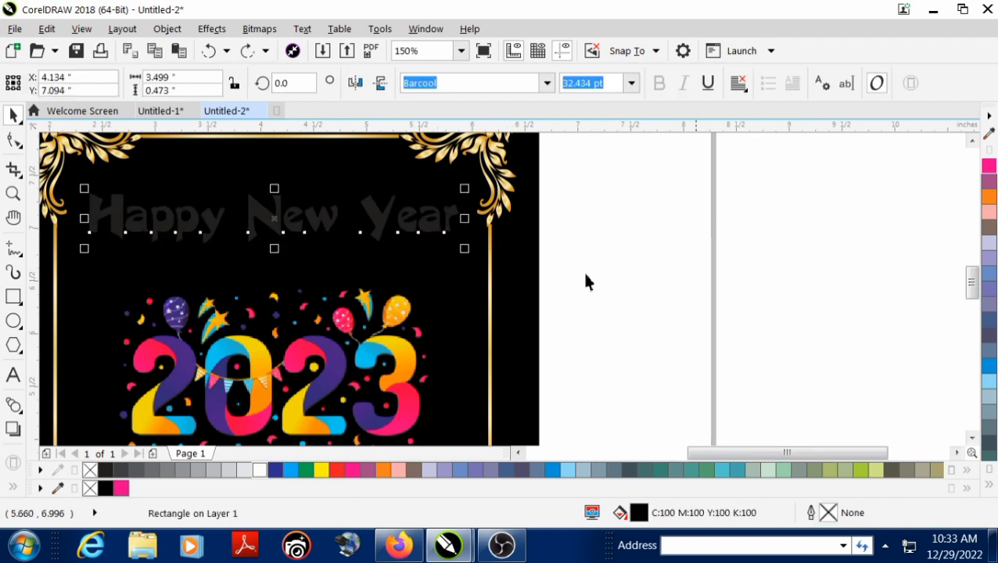
left_click(990, 489)
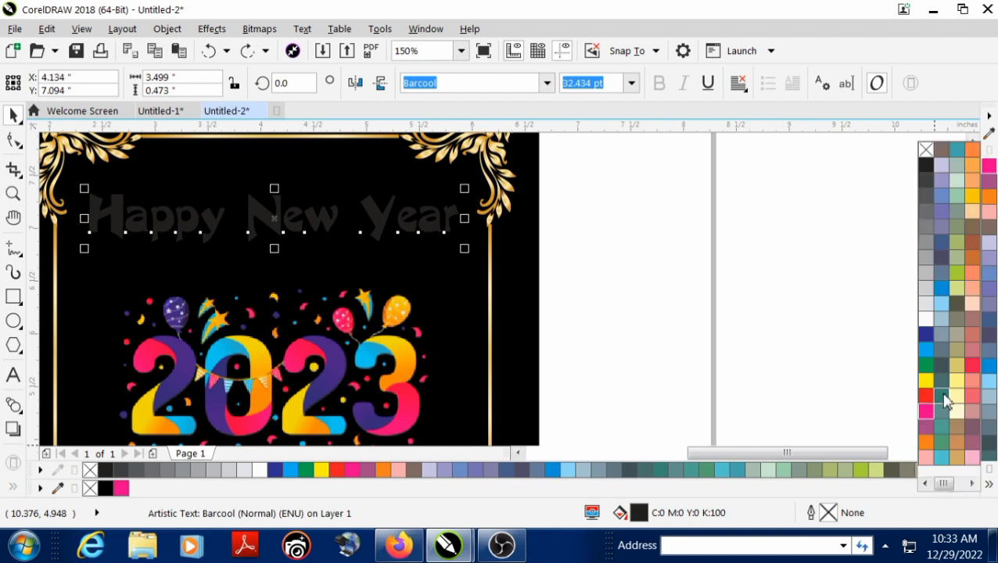
left_click(925, 320)
left_click(787, 261)
right_click(787, 260)
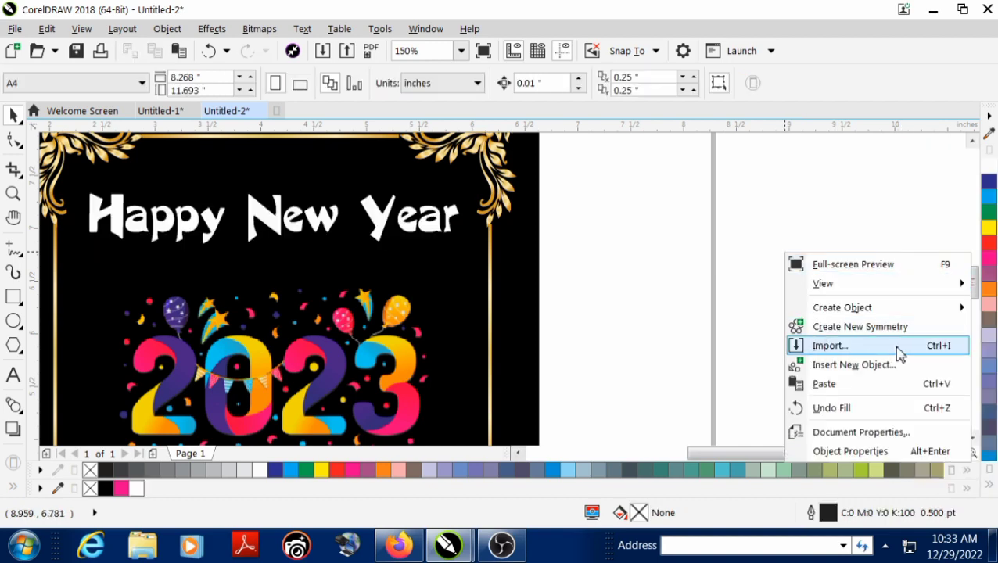
left_click(865, 351)
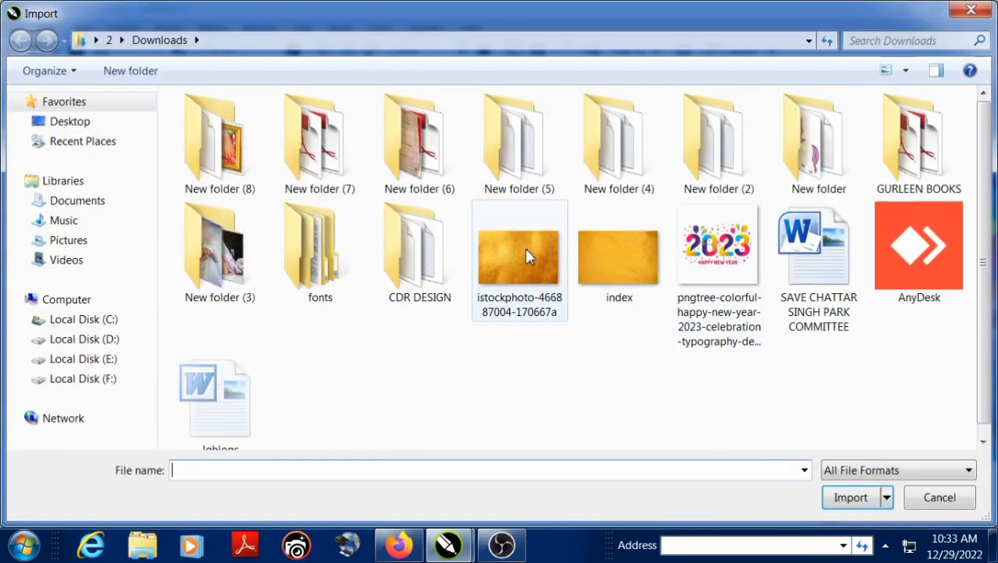
double_click(524, 247)
left_click_drag(572, 179, 831, 350)
PowerClip the golden texture inside the "Happy New Year" text
left_click(167, 29)
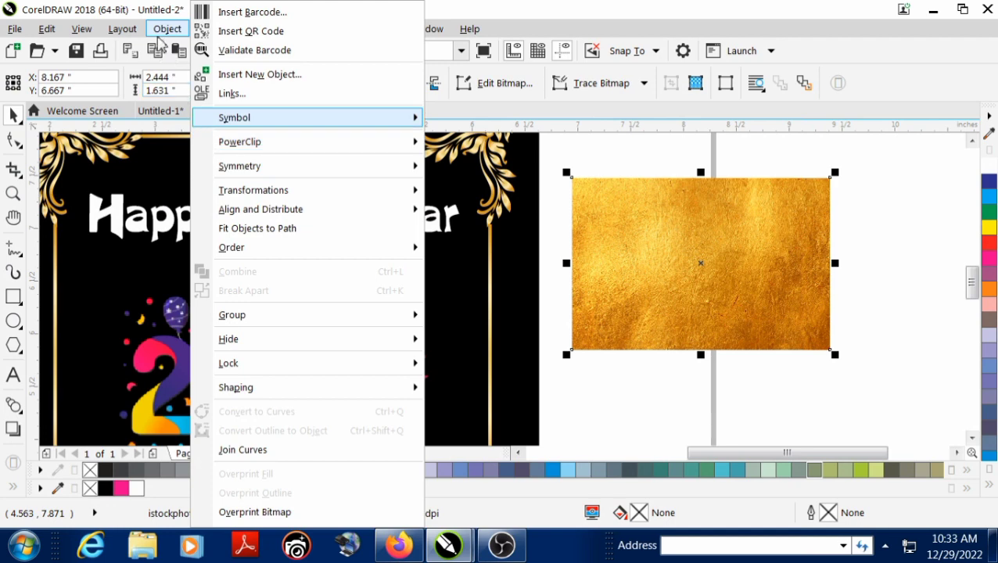
mouse_move(344, 150)
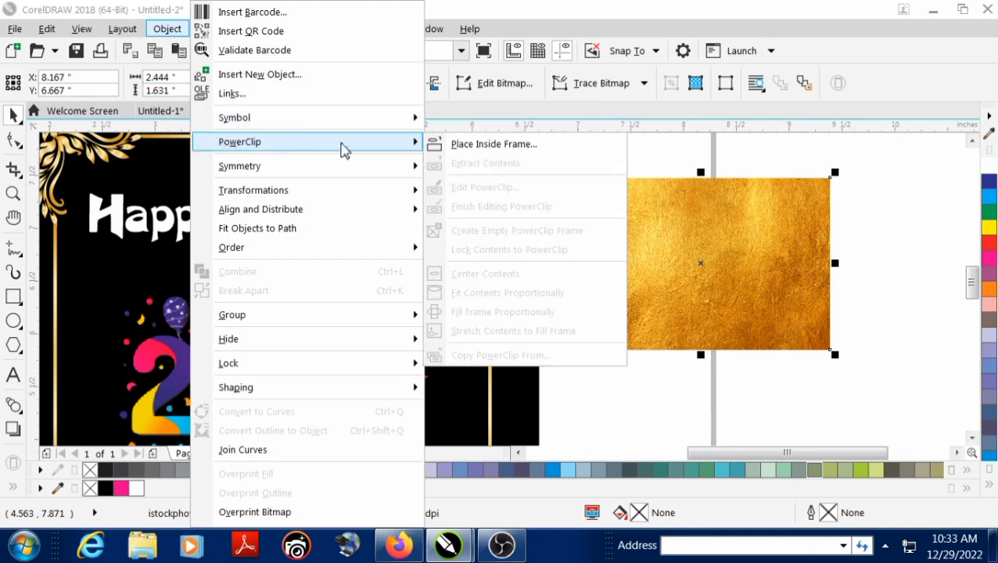
left_click(491, 148)
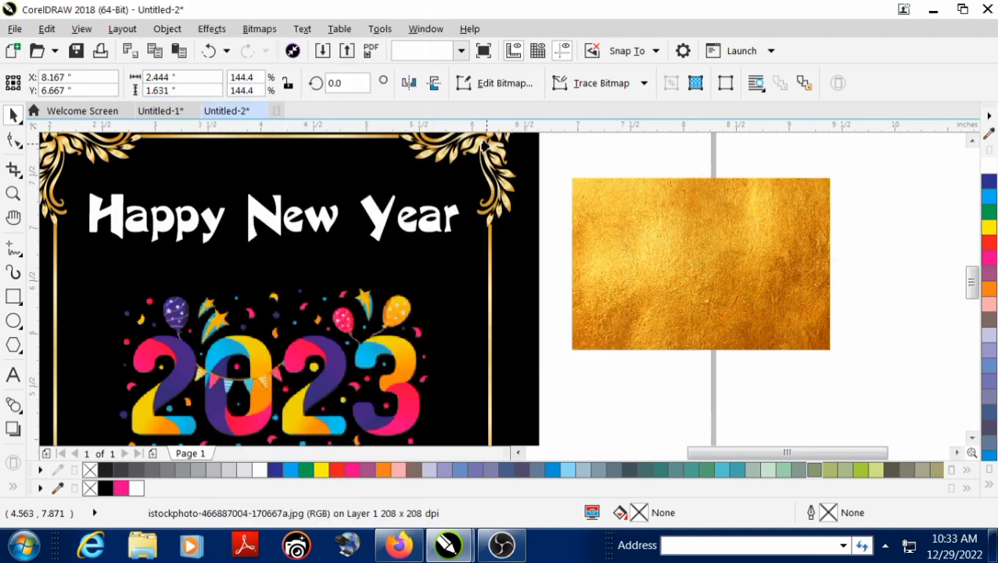
left_click(401, 227)
Edit the PowerClip contents, enlarging the golden texture to about 3.86 by 2.58 inches and shifting it slightly upward over the lettering
left_click(406, 235, "ctrl")
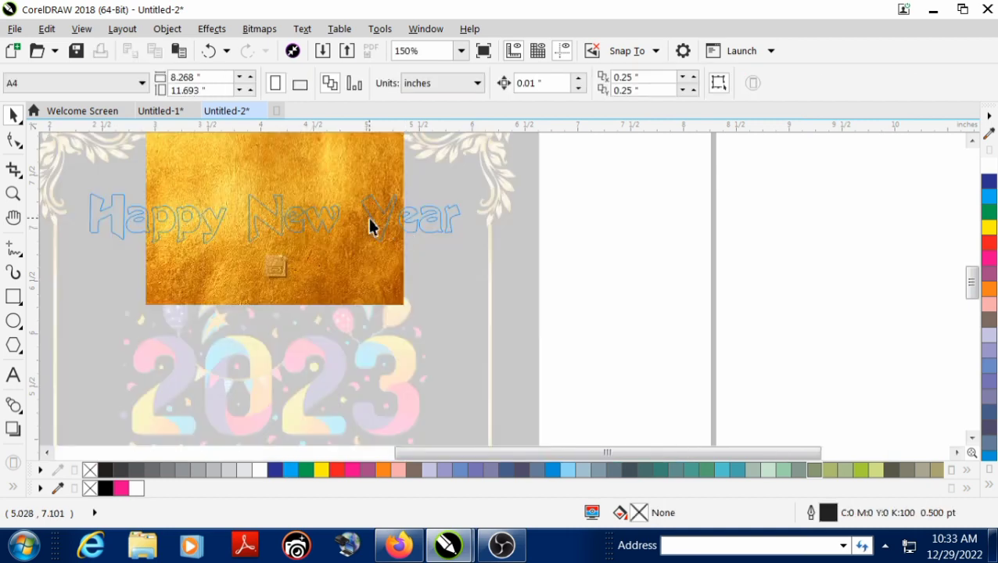
right_click(333, 216)
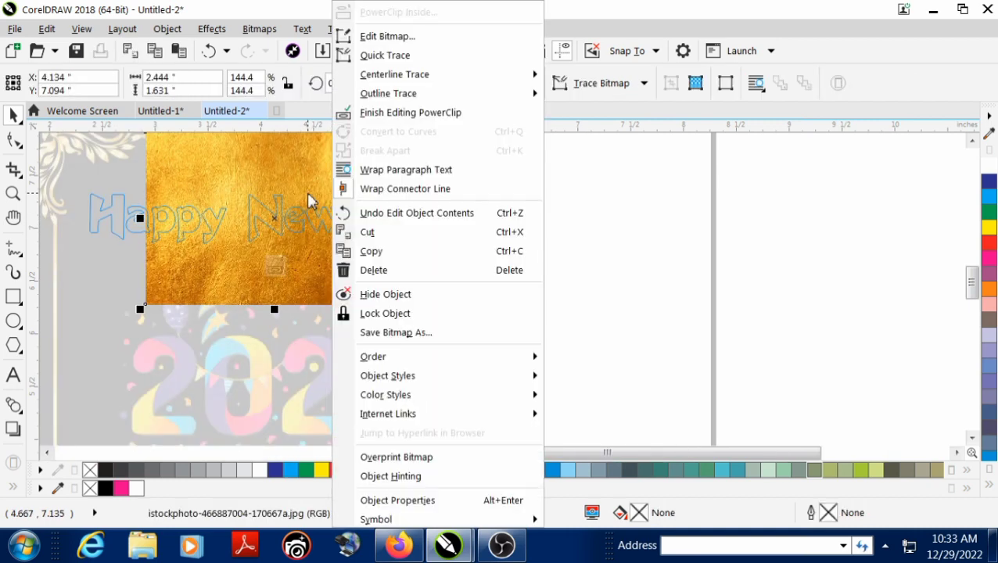
left_click(310, 200)
left_click_drag(412, 311, 481, 356)
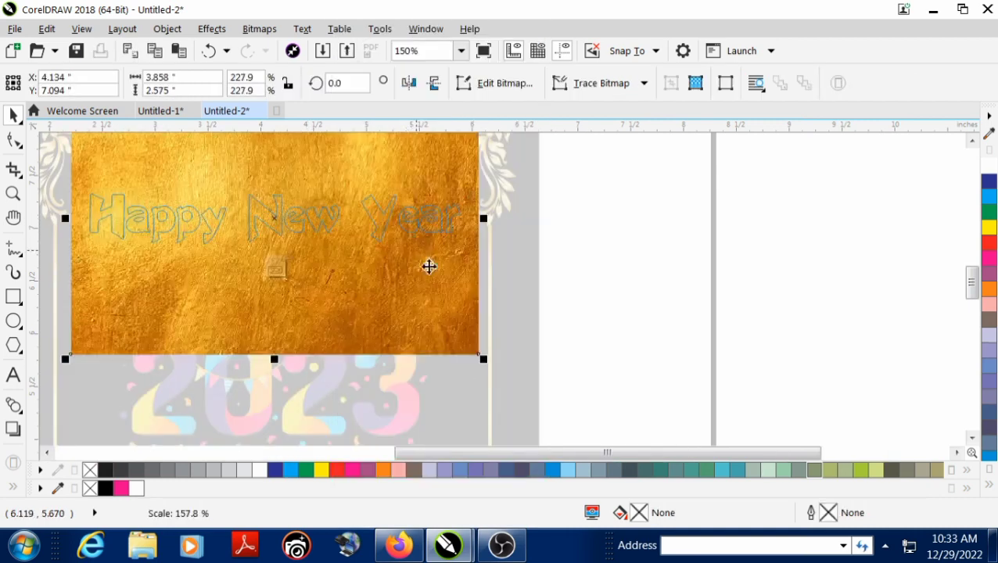
left_click_drag(430, 243, 437, 215)
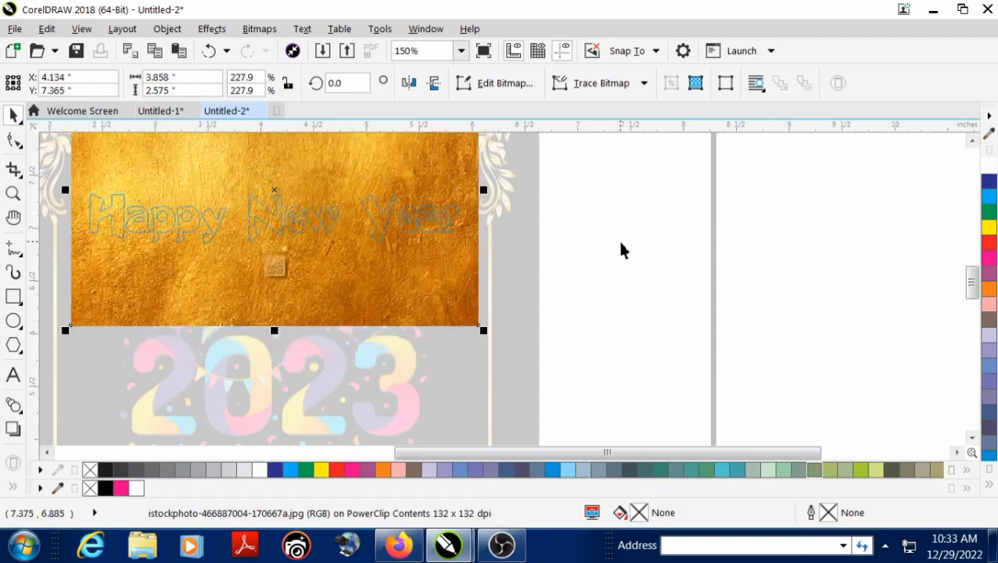
right_click(439, 252)
left_click(504, 110)
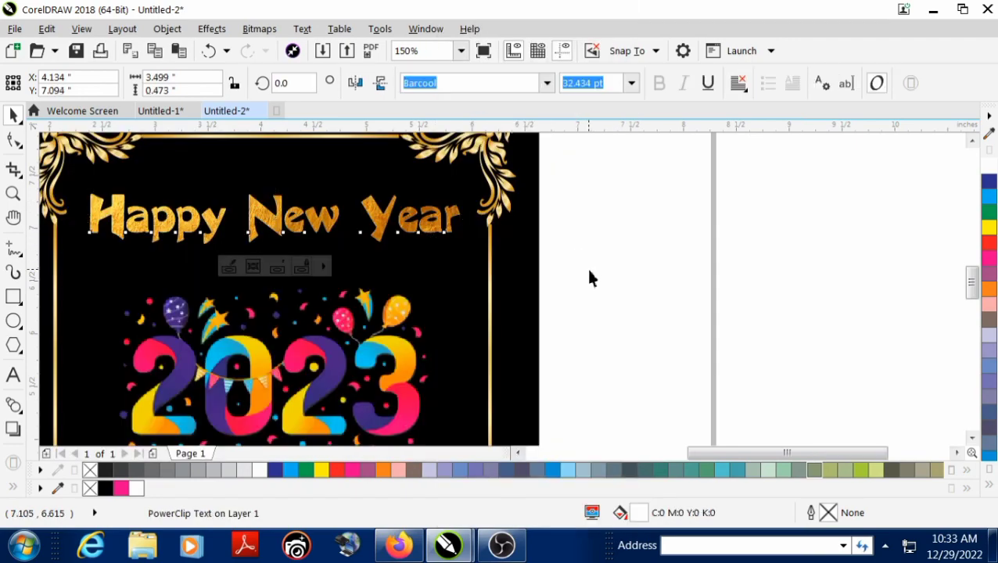
left_click(589, 278)
Lower the golden "Happy New Year" text slightly toward the 2023 image and enlarge it a little from its center
key("shift+F4")
left_click(504, 219)
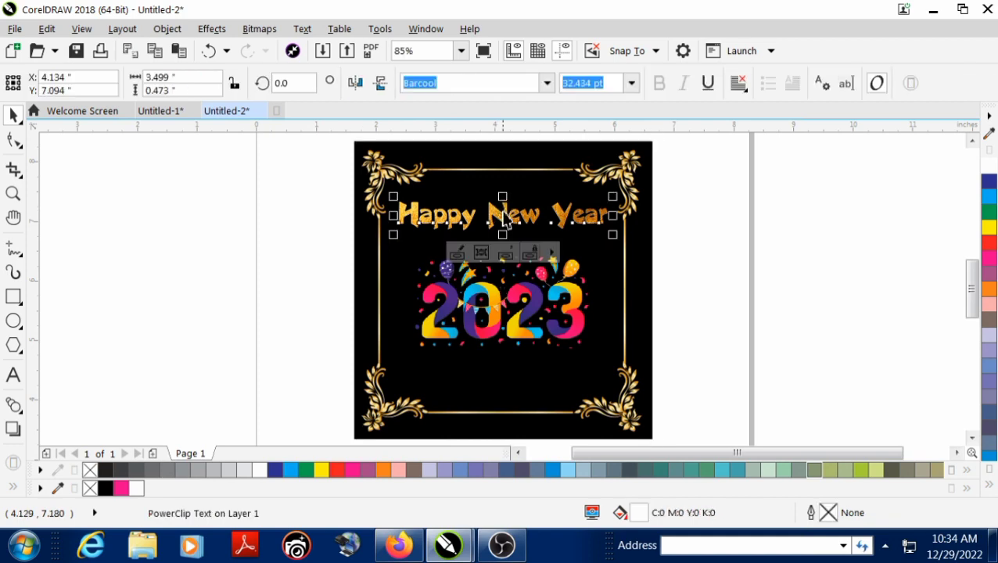
left_click_drag(504, 219, 510, 231)
scroll(510, 232, "up", 2)
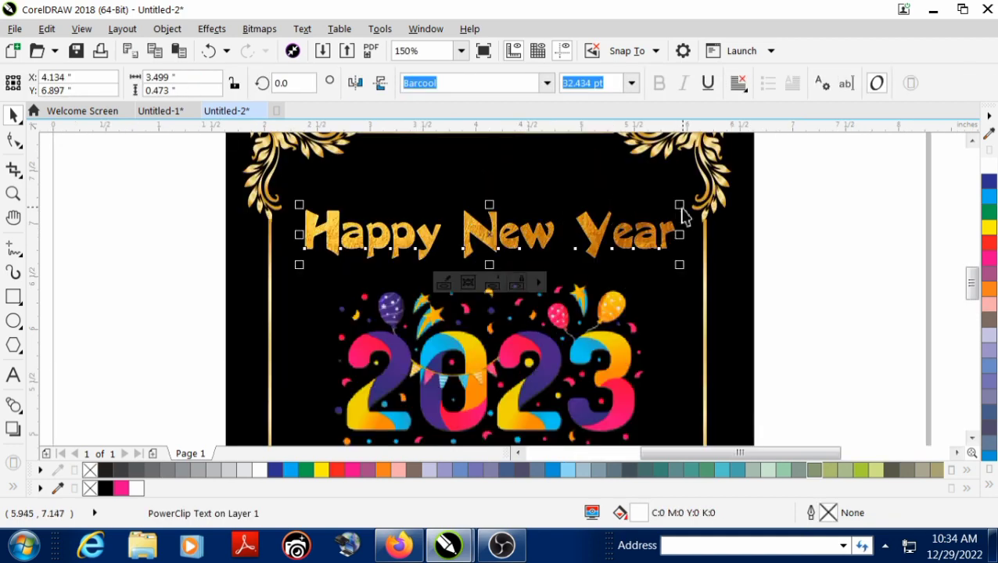
left_click_drag(680, 207, 685, 205)
left_click(779, 238)
key("F4")
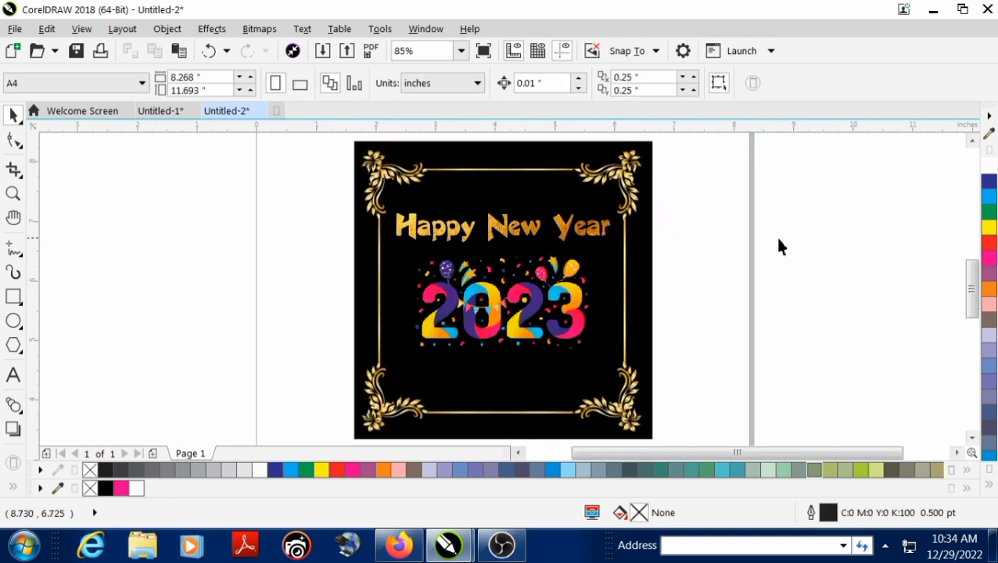
Switch to Firefox and open the MyNameArt "Happy New Year Wishes" image from the wishes search in its own tab
left_click(398, 546)
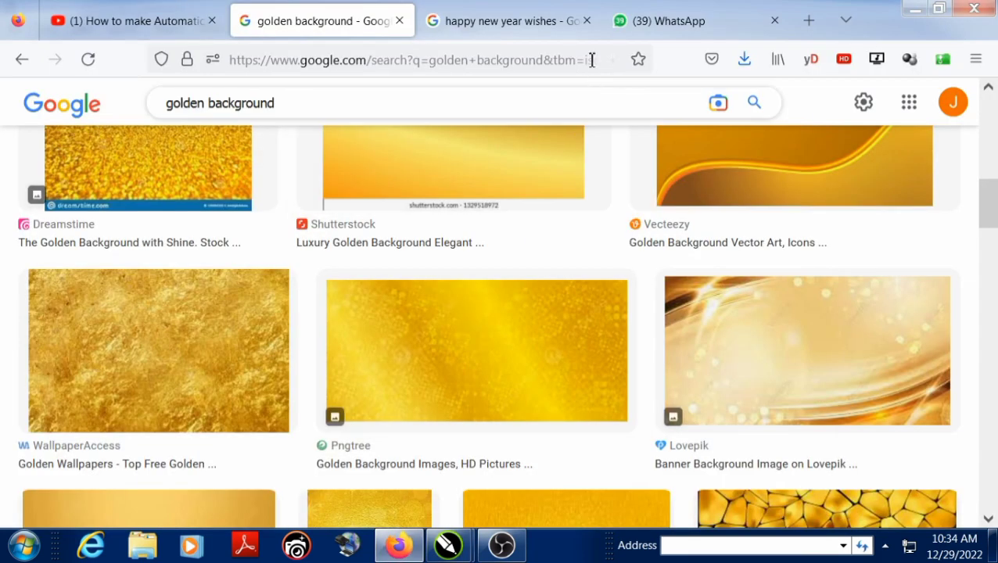
left_click(494, 23)
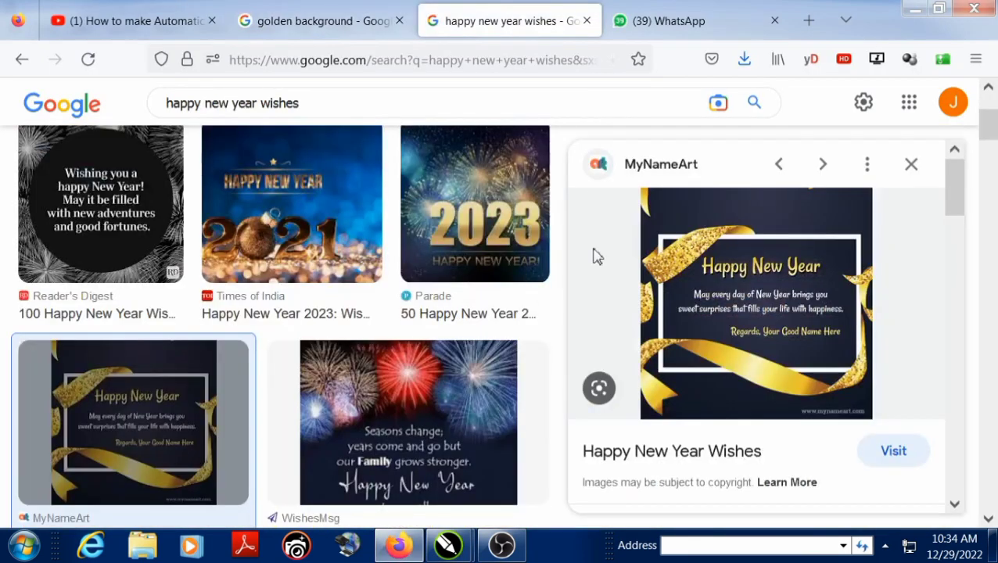
right_click(746, 313)
left_click(782, 142)
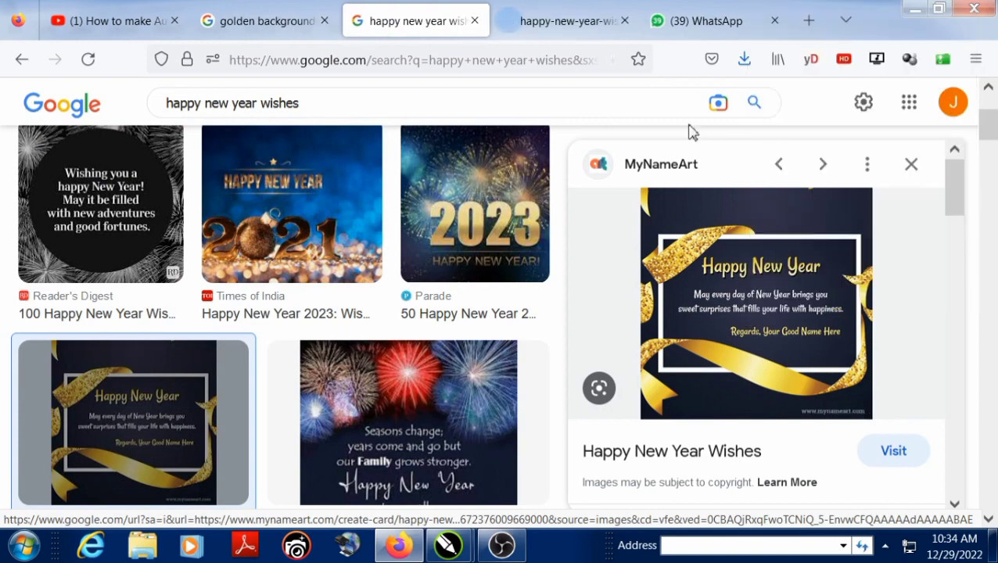
left_click(571, 24)
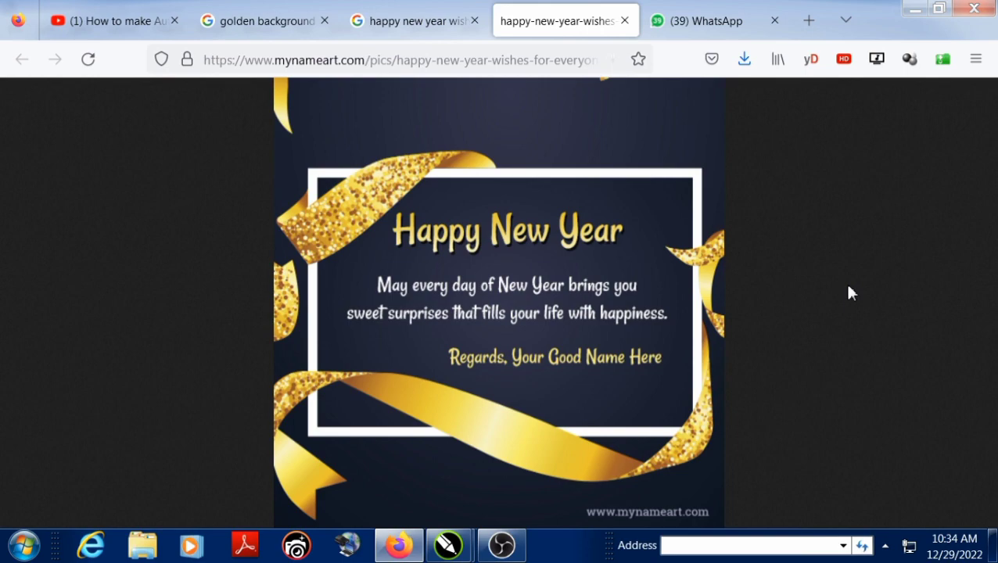
Return to CorelDRAW and paste the screenshot of the browser's wishes image onto the page
key("alt+Tab")
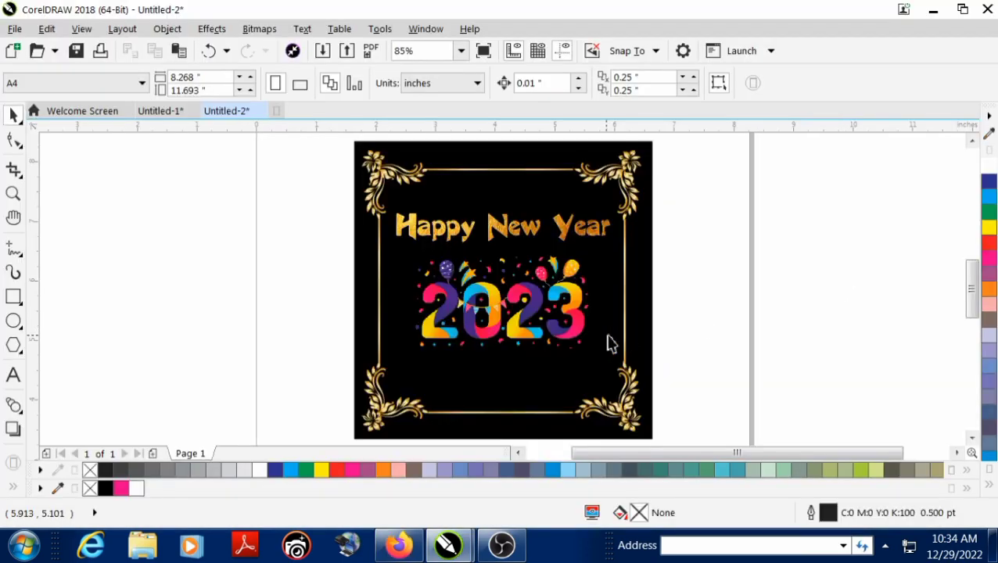
key("ctrl+v")
scroll(237, 275, "down", 4)
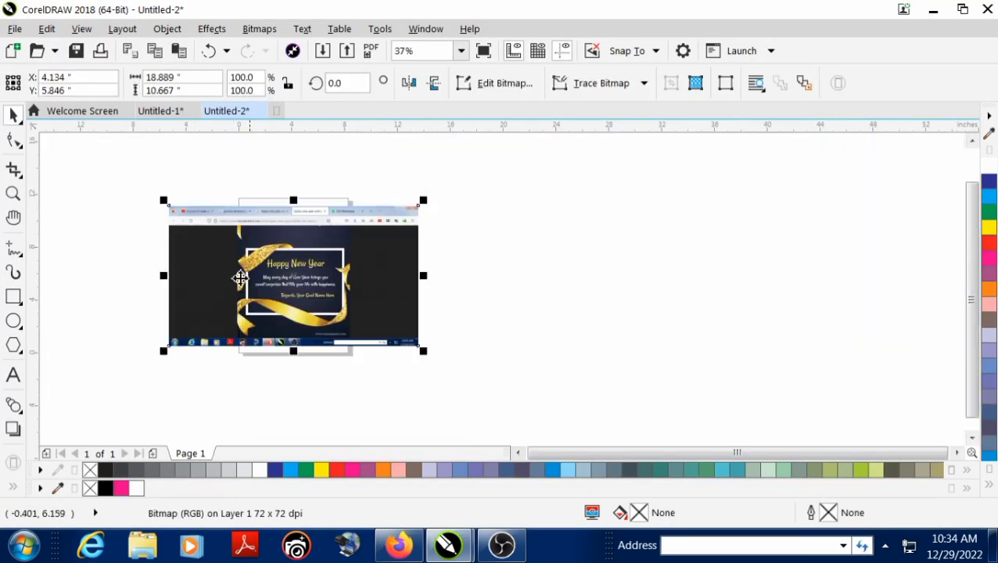
Move the wishes screenshot beside the page and add centred text over it: "May every day of New Year brings you / sweet surprises that fills your life with happiness."
left_click_drag(295, 287, 480, 292)
scroll(501, 297, "up", 4)
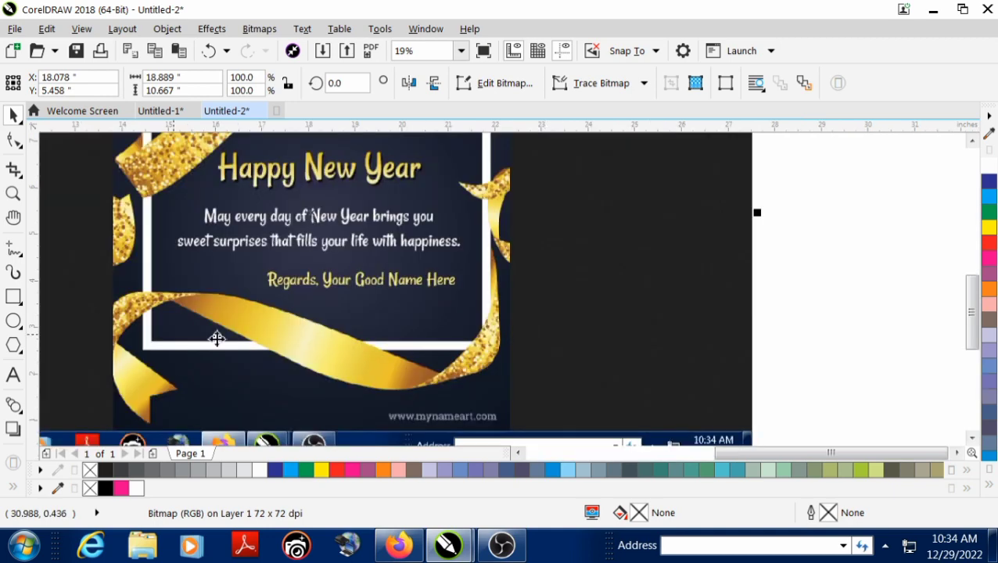
left_click(14, 376)
scroll(223, 241, "up", 2)
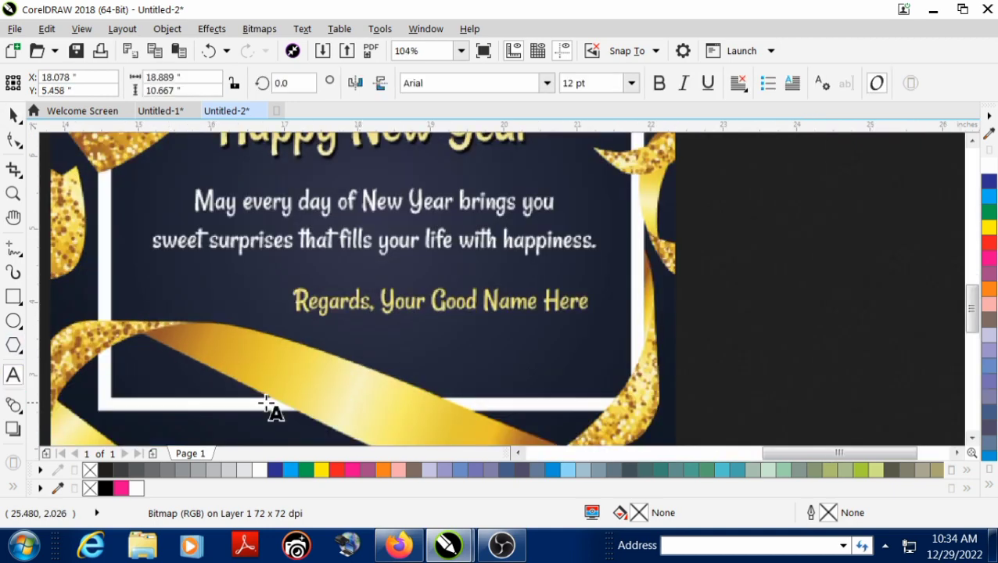
left_click(189, 400)
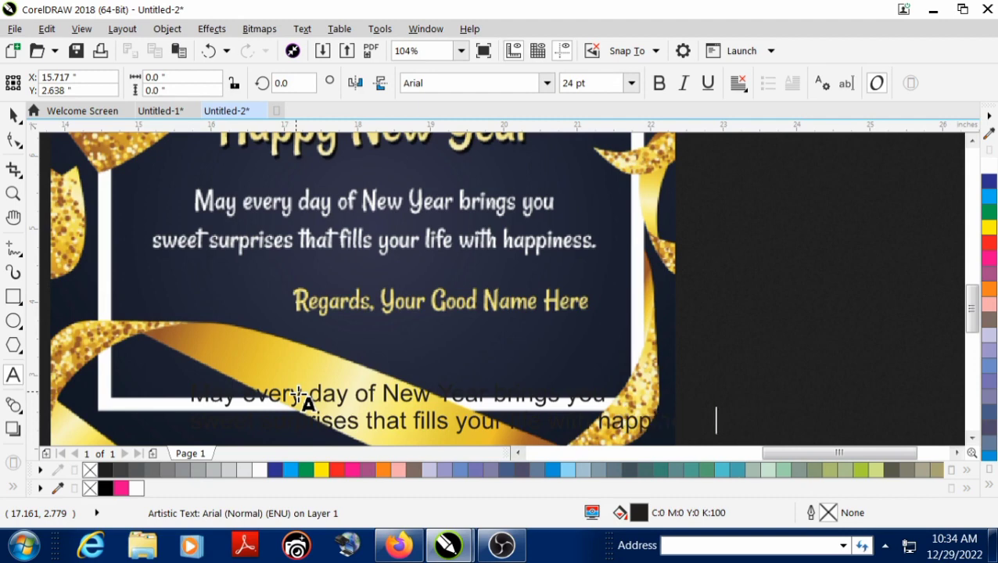
left_click(13, 116)
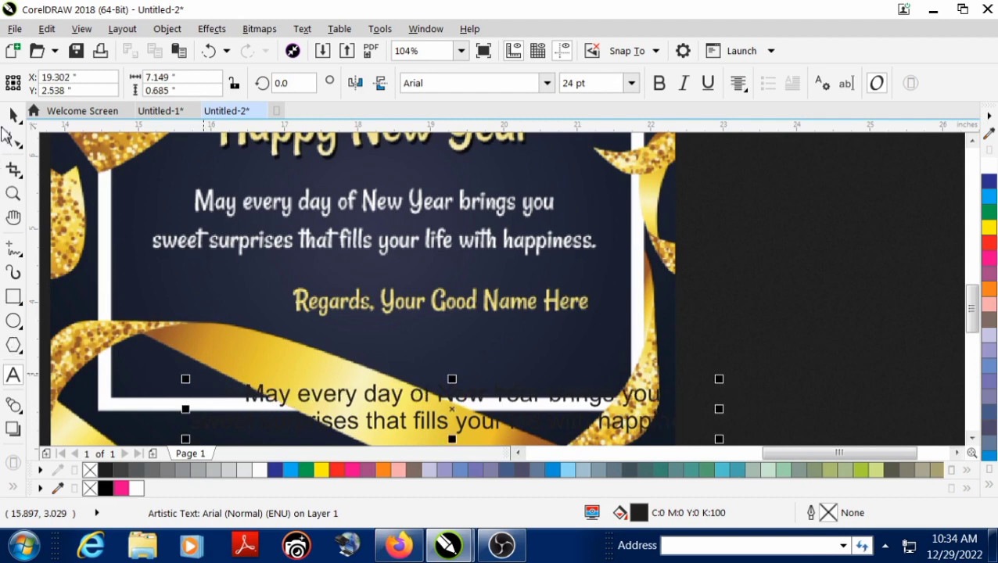
Delete the wishes screenshot, then place the wishes text below the 2023 image and centre it horizontally on the black card
left_click(221, 248)
key("Delete")
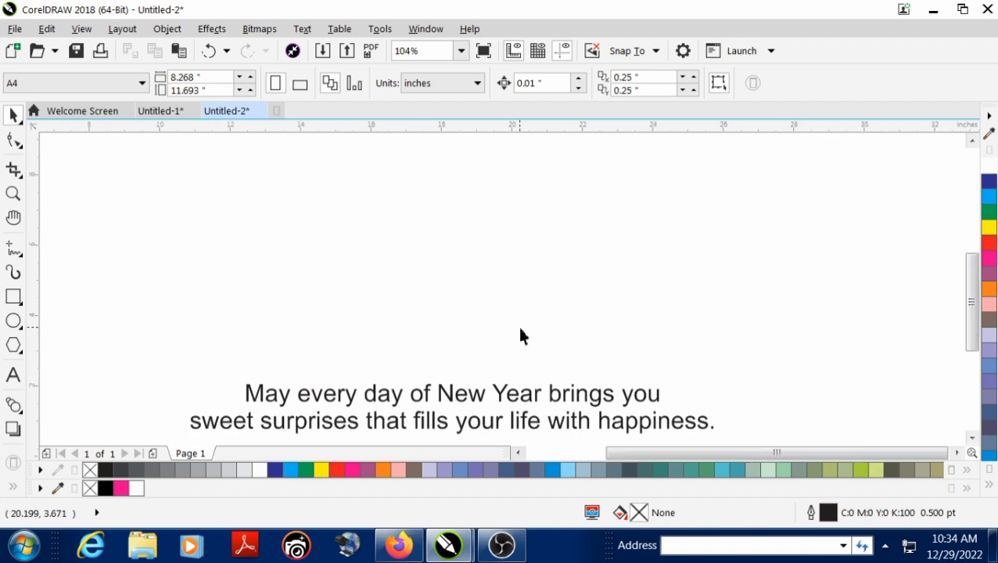
scroll(517, 324, "down", 4)
scroll(388, 329, "up", 2)
scroll(388, 329, "down", 2)
scroll(276, 339, "up", 2)
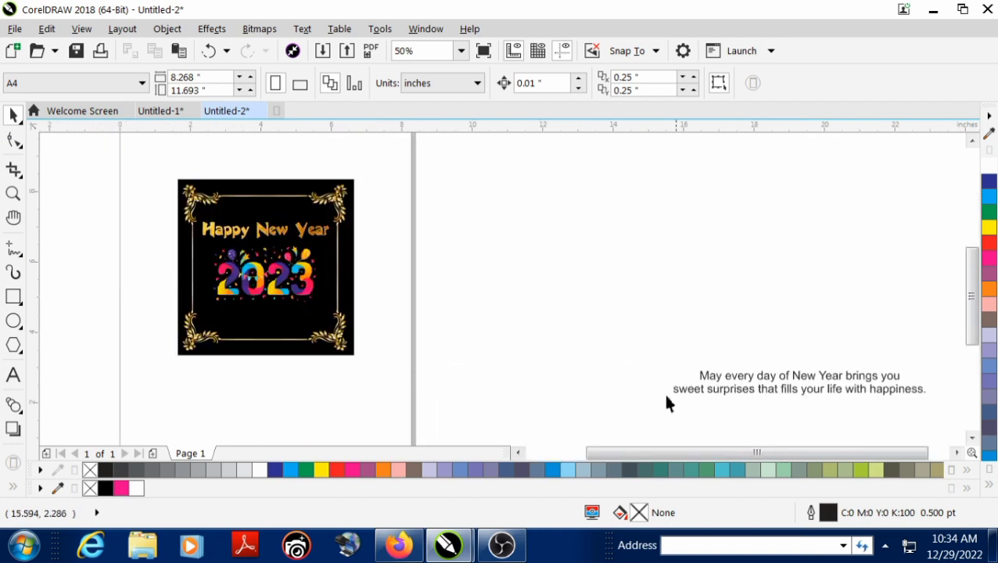
left_click_drag(700, 376, 188, 313)
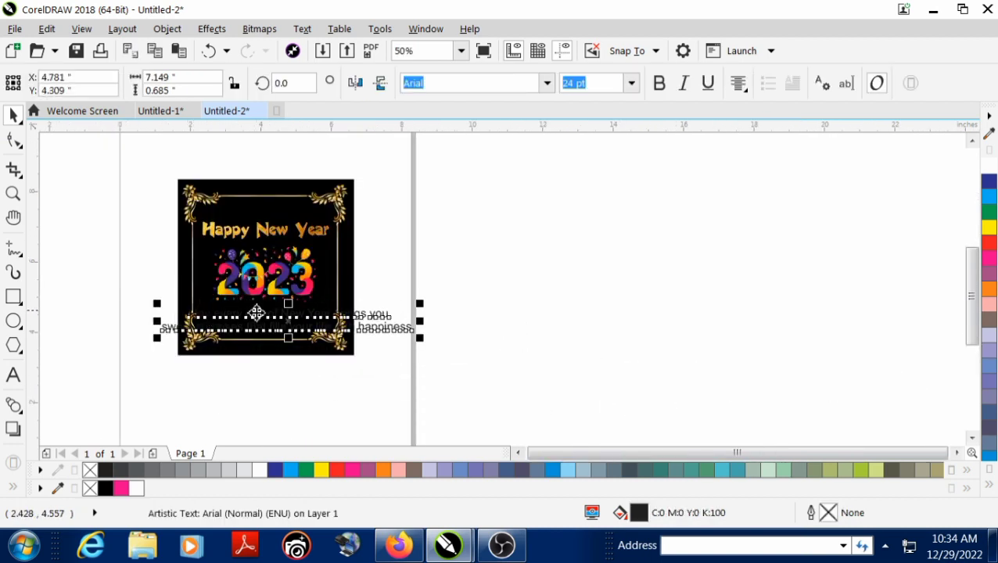
scroll(252, 314, "up", 2)
left_click(350, 387, "shift")
key("c")
left_click(546, 363)
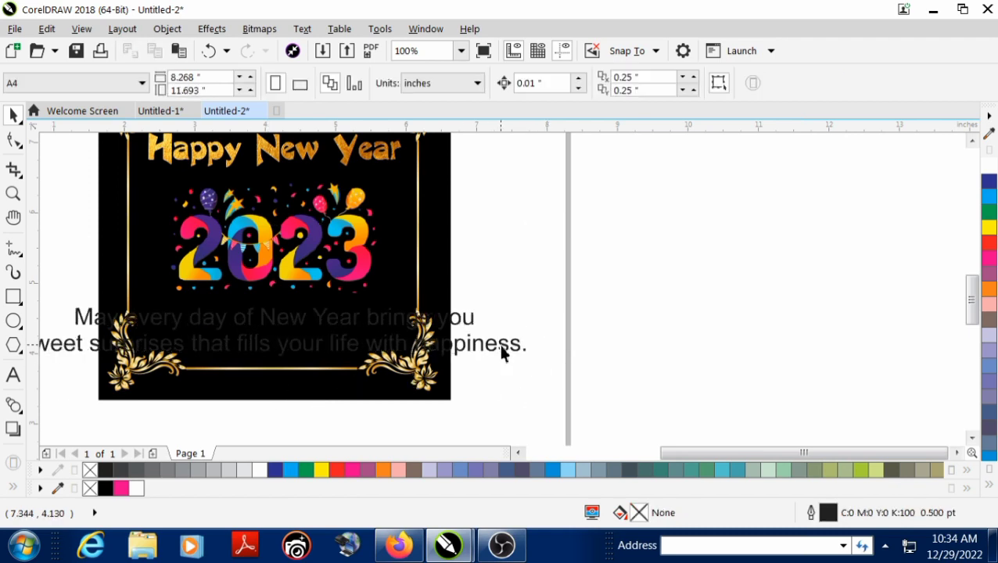
Set the wishes text in the Barsoi font and shrink it from its center to about 3.77 inches wide
left_click(503, 352)
left_click(545, 85)
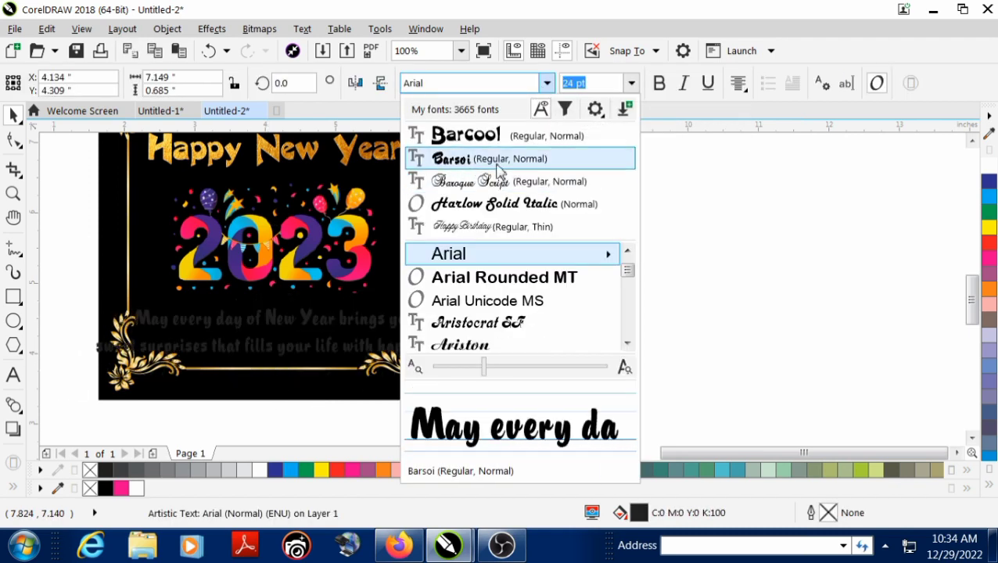
left_click(485, 164)
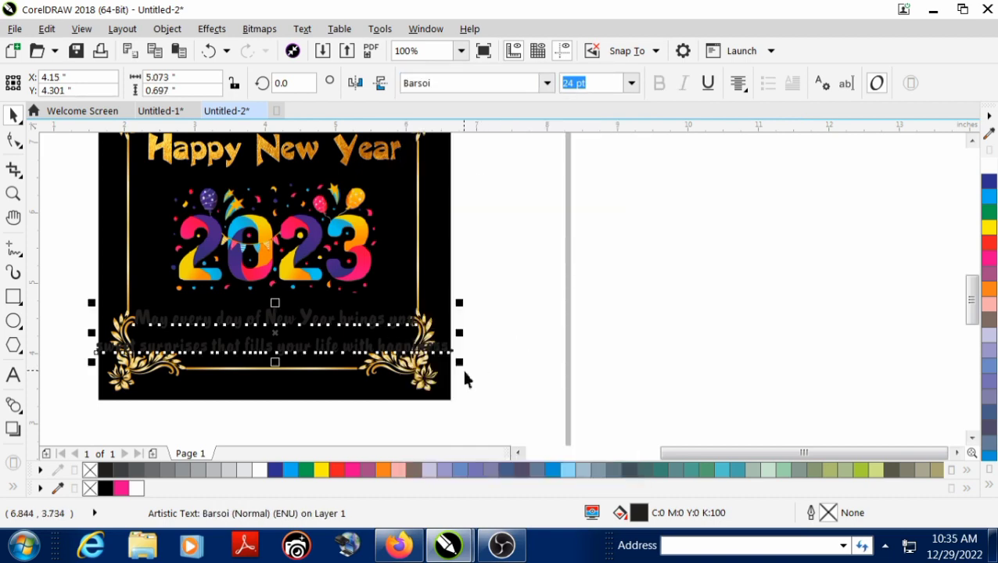
left_click_drag(460, 369, 418, 368)
Fill the wishes text with golden yellow, C:0 M:20 Y:100 K:0
left_click(989, 483)
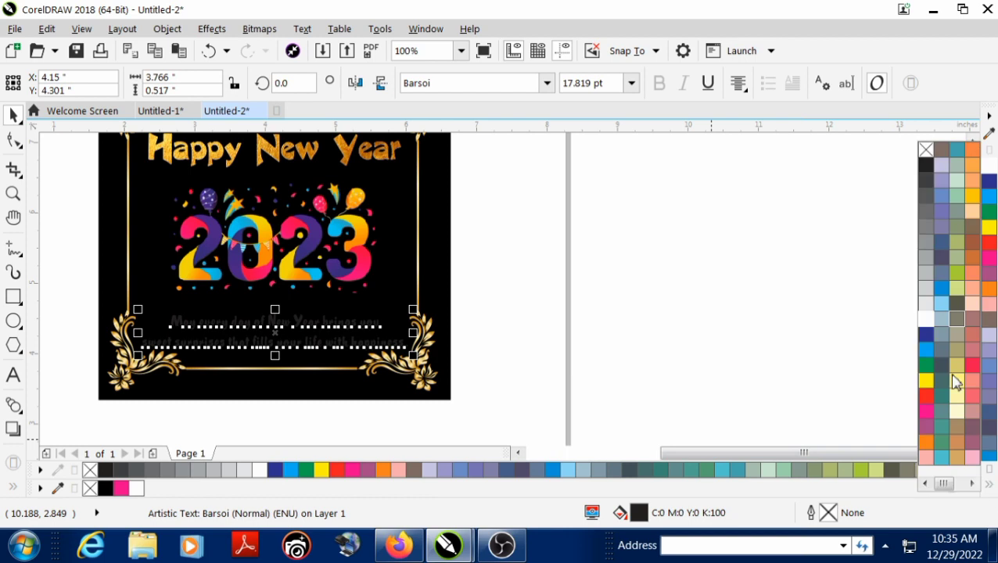
left_click(973, 199)
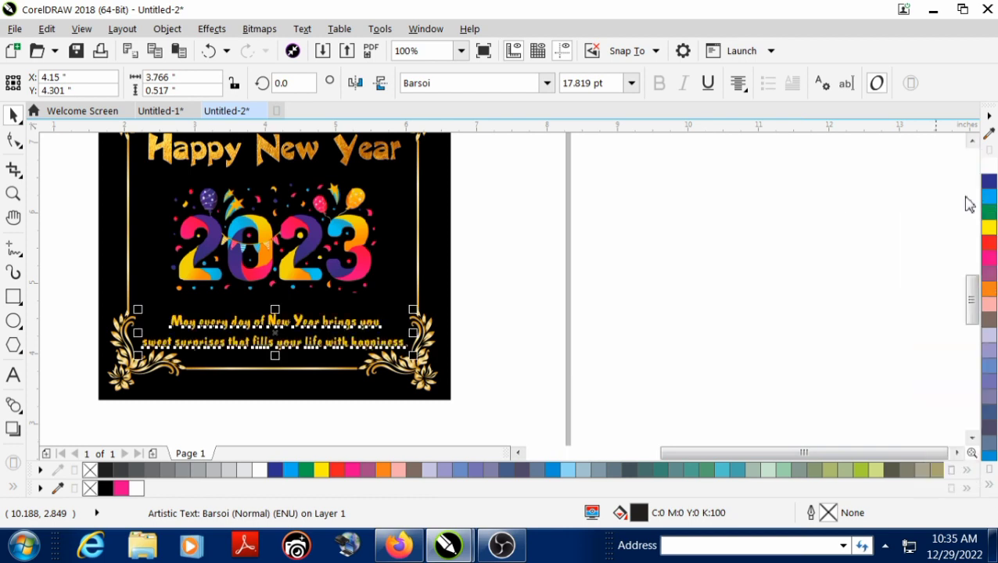
left_click(570, 229)
Break the wishes text before "your life with happiness." to make three lines, and raise it clear of the frame's lower border
scroll(258, 341, "up", 2)
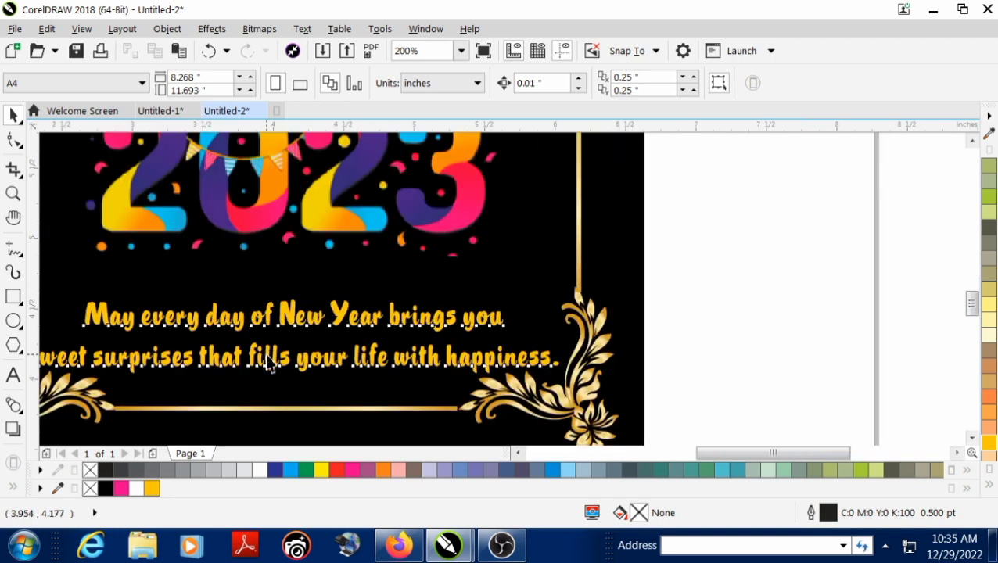
double_click(267, 358)
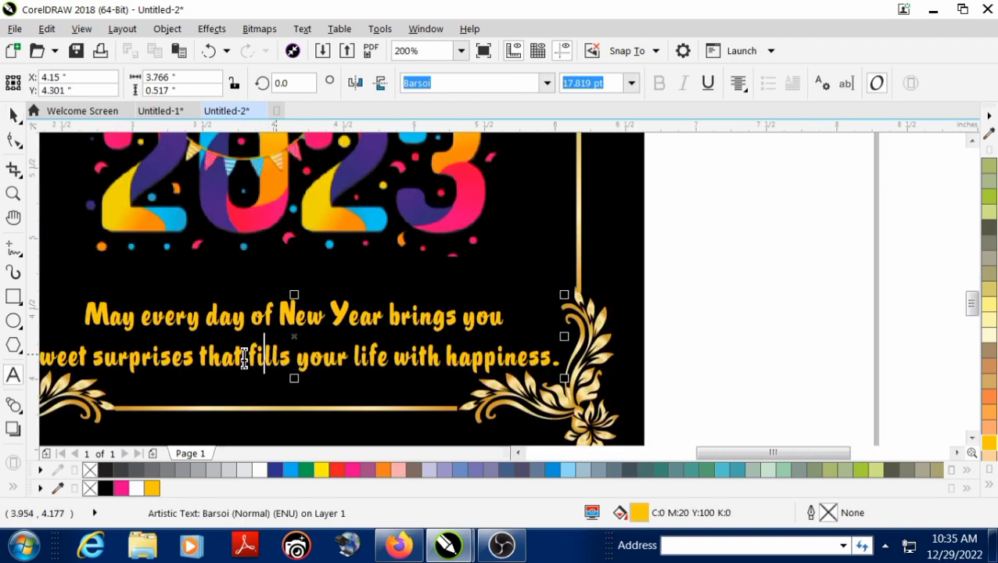
left_click(296, 359)
key("Return")
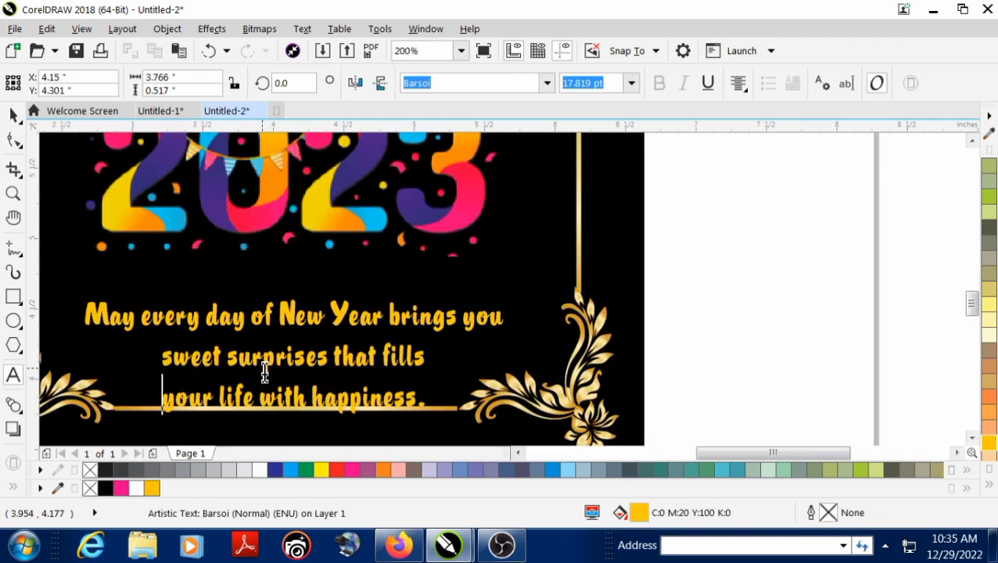
left_click(12, 115)
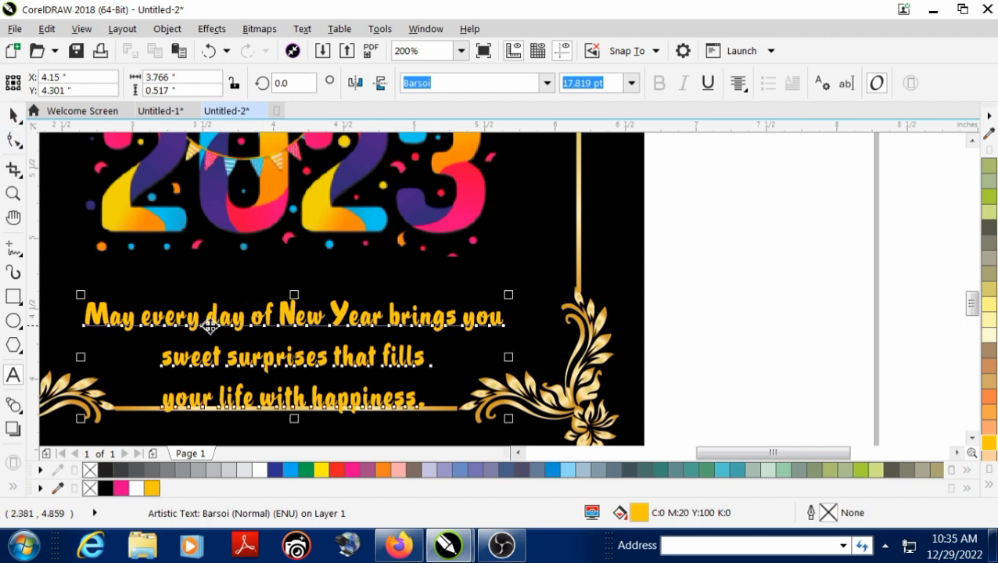
left_click_drag(195, 324, 197, 295)
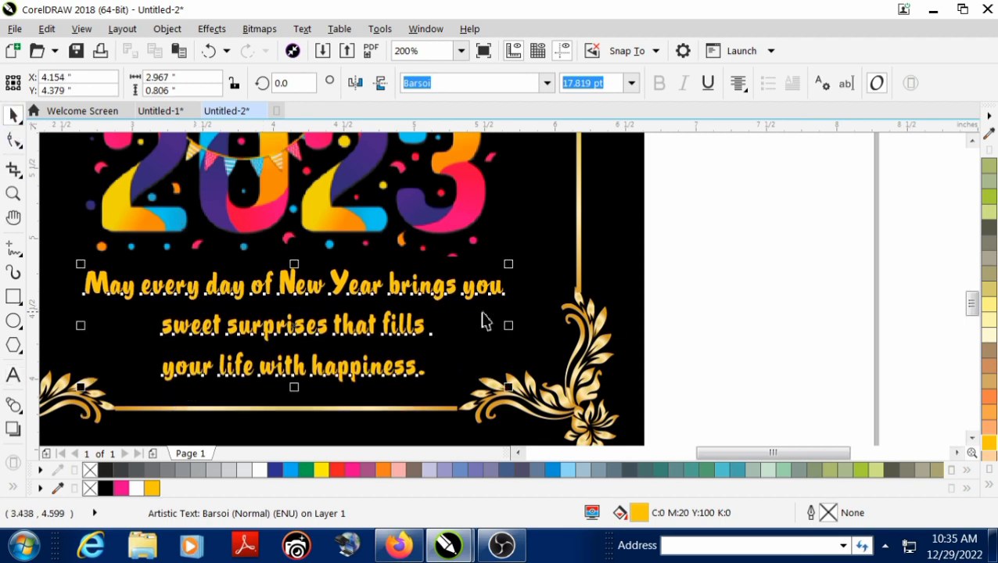
left_click(607, 278, "shift")
left_click(680, 283)
Shift the "Happy New Year" heading, the 2023 image and the wishes text slightly upward within the frame
key("shift+F4")
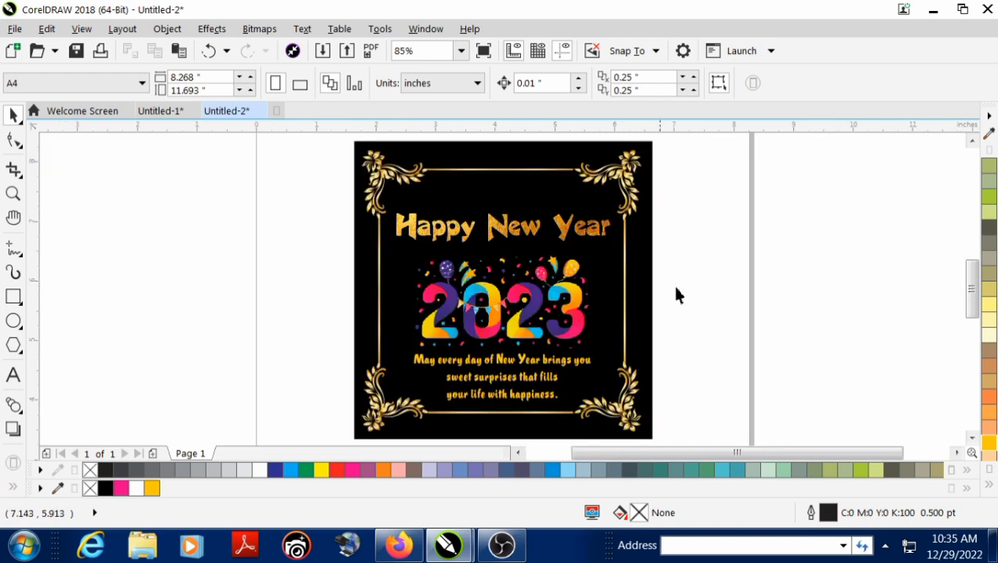
scroll(391, 279, "down", 2)
scroll(449, 269, "up", 2)
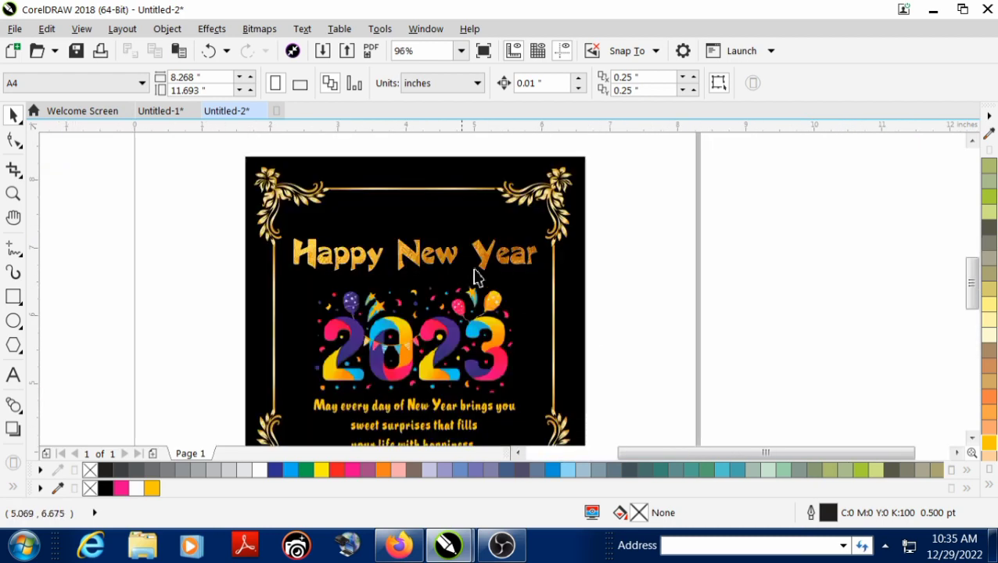
left_click(438, 260)
left_click_drag(438, 260, 430, 238)
left_click_drag(470, 347, 471, 327)
left_click_drag(423, 410, 424, 398)
Enlarge the wishes text from its center to about 3.58 inches wide and lower it slightly below the 2023 image
scroll(352, 323, "down", 2)
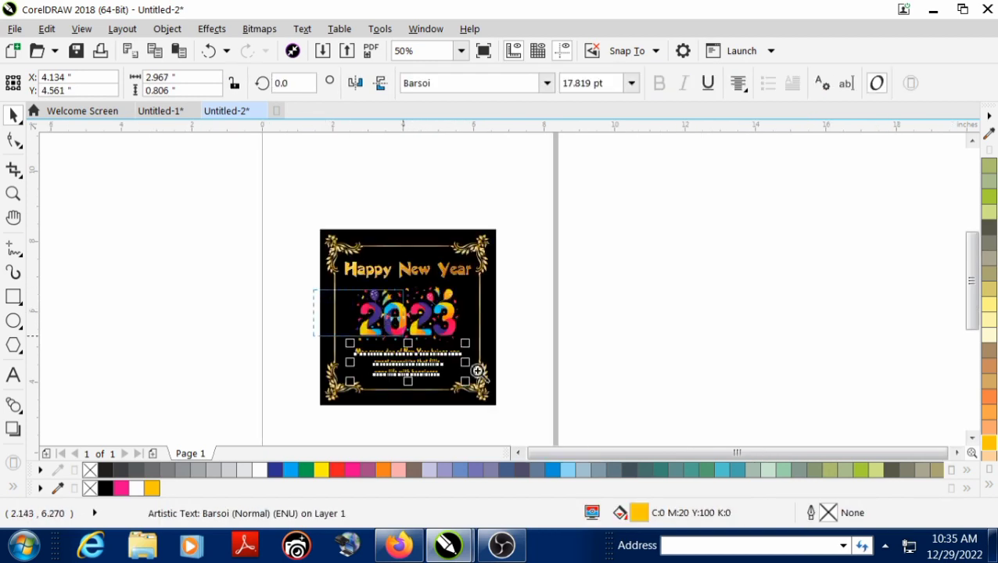
scroll(550, 418, "up", 4)
left_click_drag(575, 361, 605, 377)
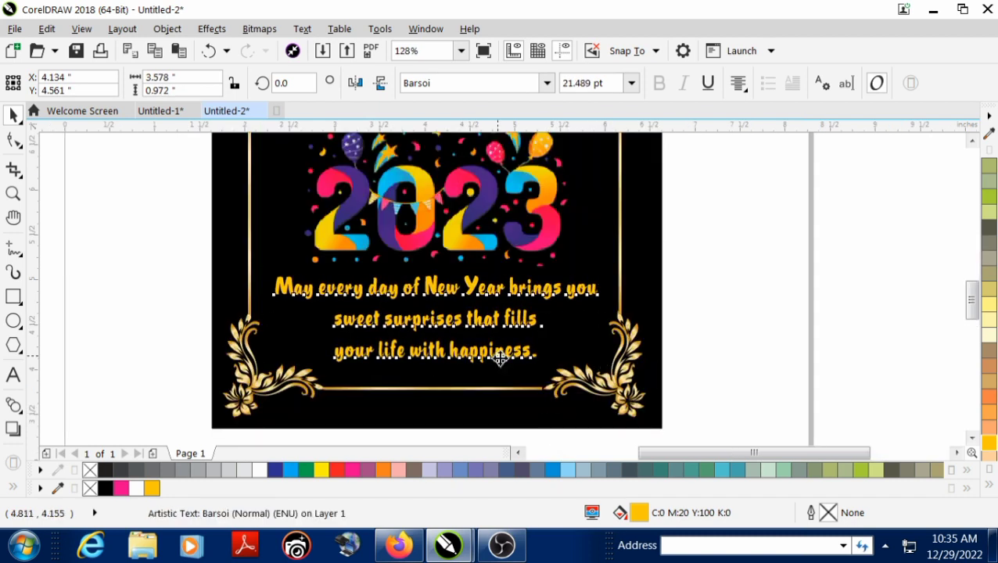
left_click_drag(501, 362, 498, 368)
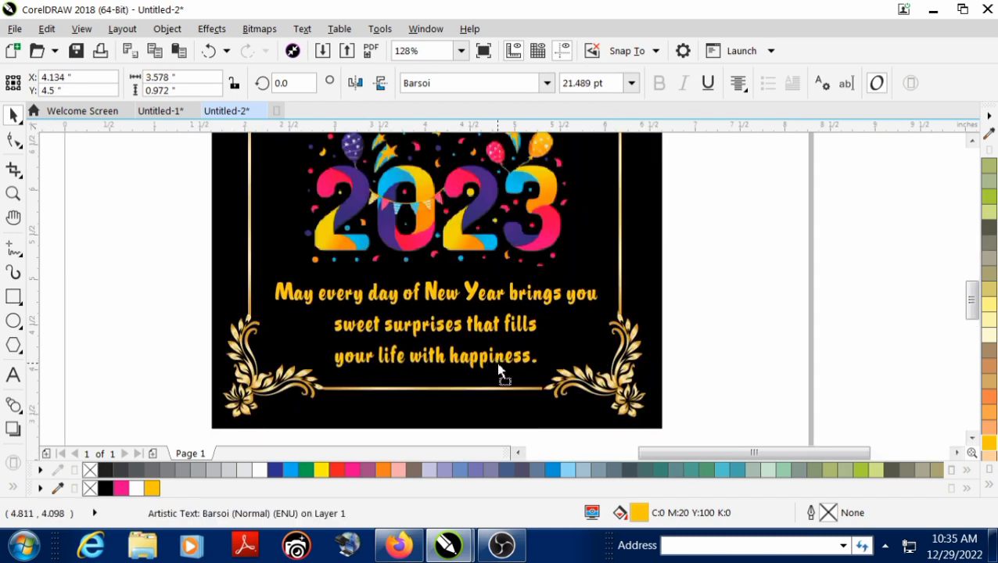
Deselect everything and check the whole card in a full-screen preview
left_click(838, 331)
key("shift+F4")
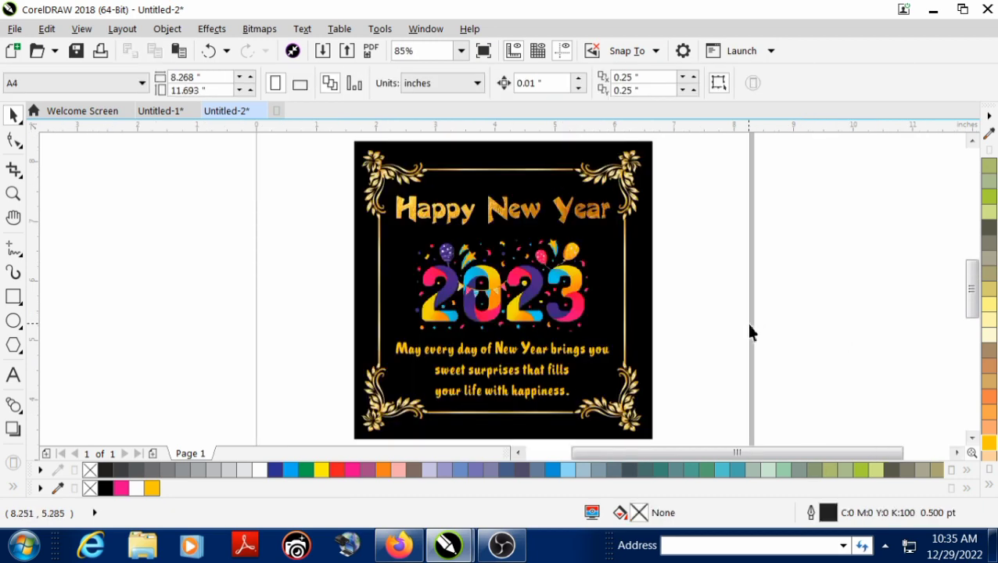
key("F9")
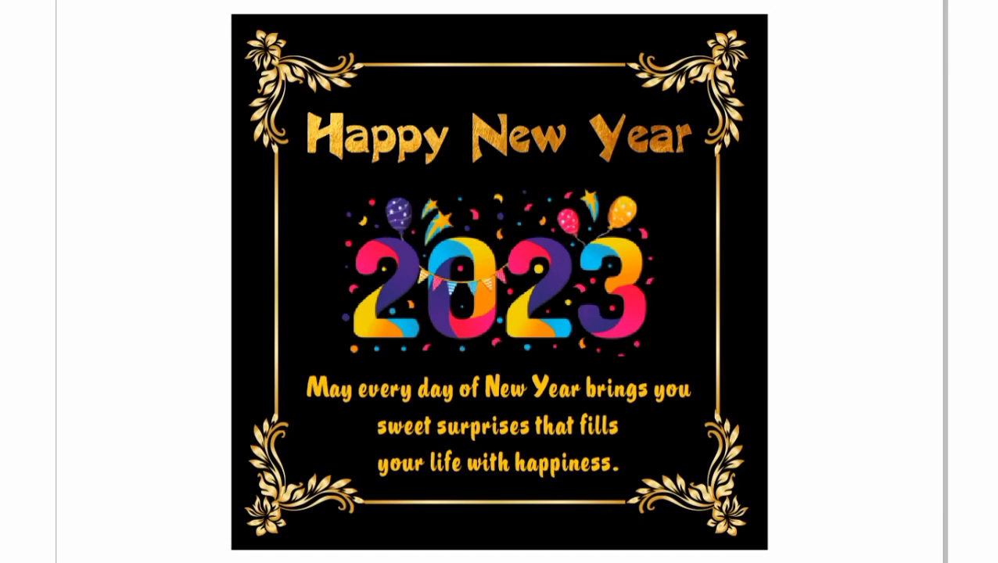